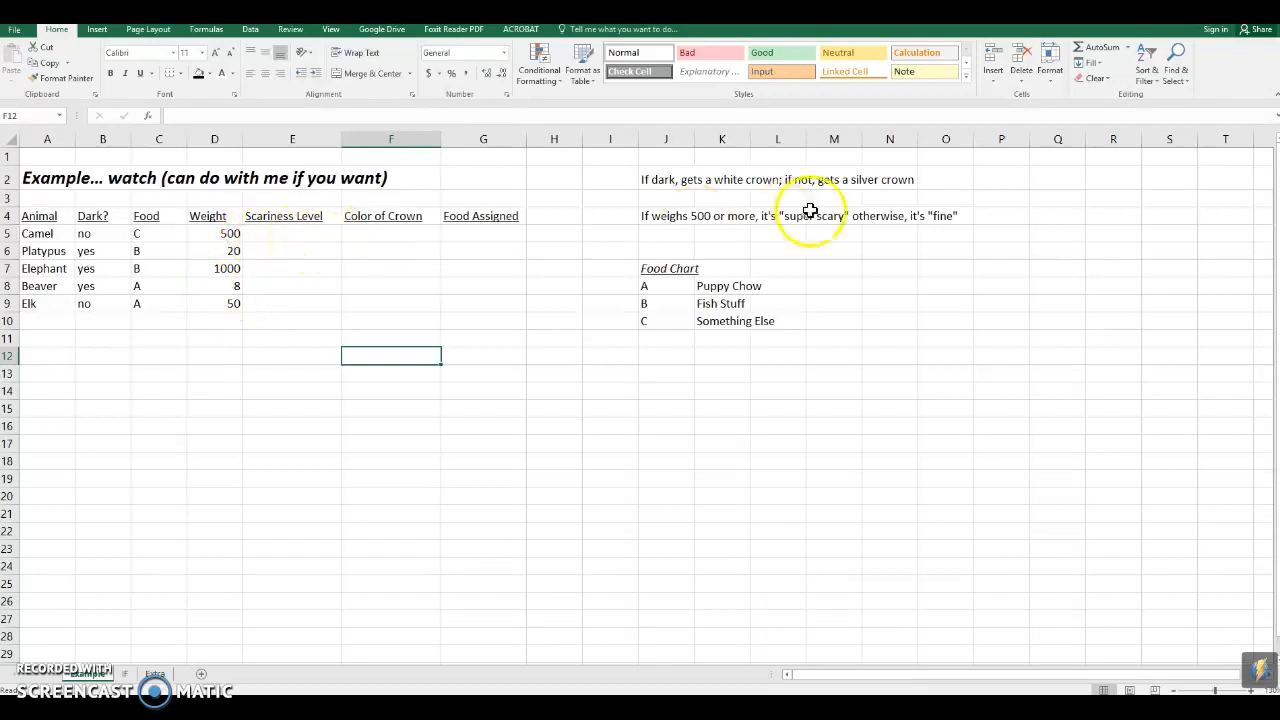
# Examine the crown rule in J2, the weight rule in J4 and the food chart, relating them to the empty table columns.
pyautogui.click(647, 181)
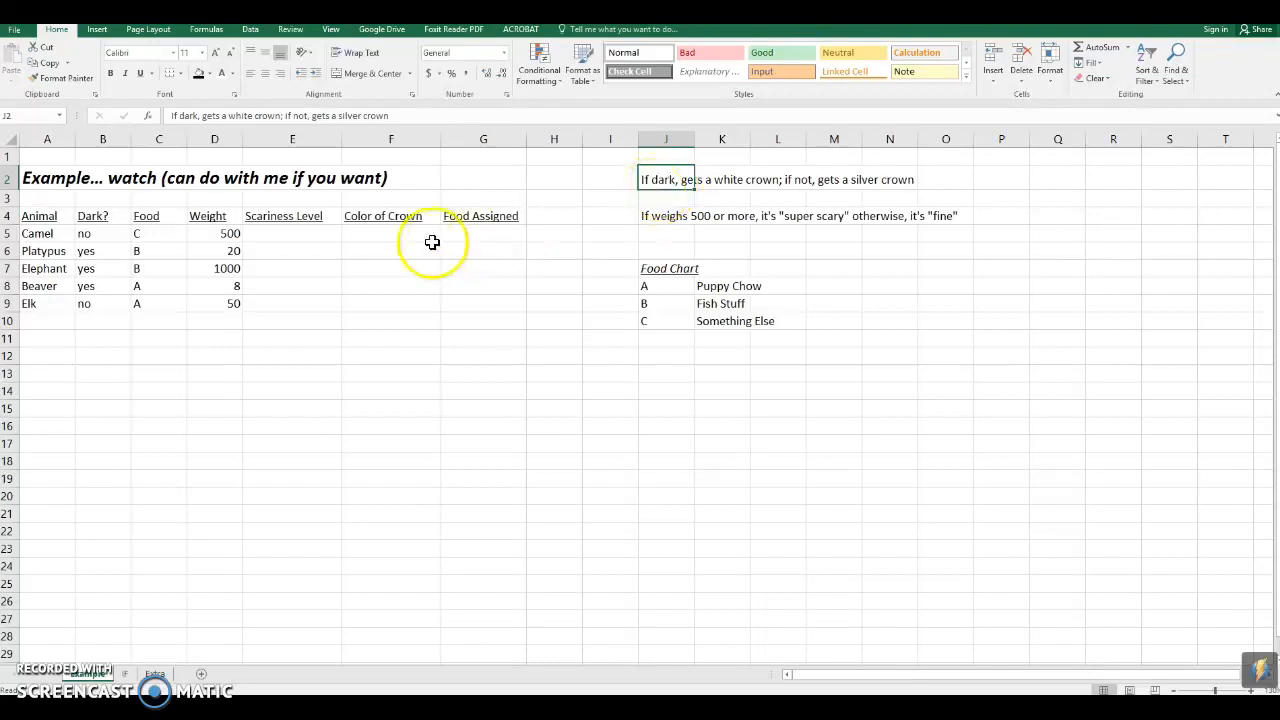
pyautogui.click(396, 218)
pyautogui.click(680, 182)
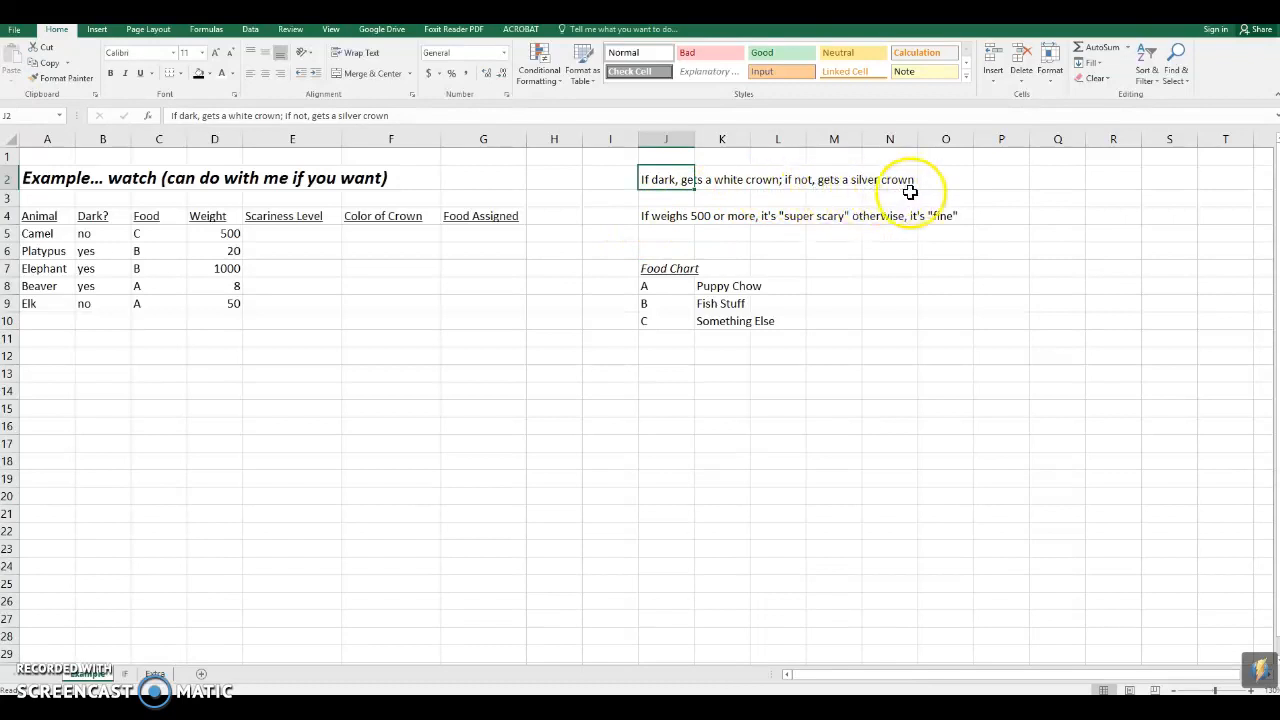
pyautogui.click(372, 232)
pyautogui.click(668, 217)
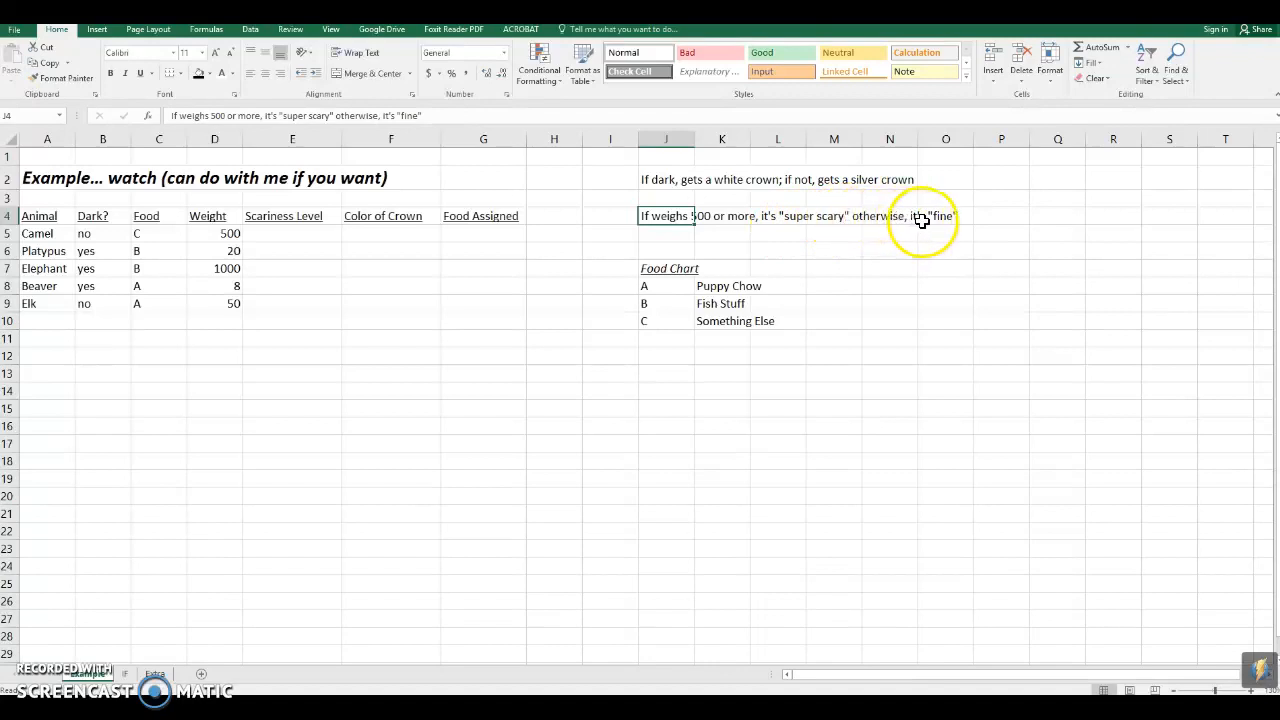
pyautogui.click(665, 268)
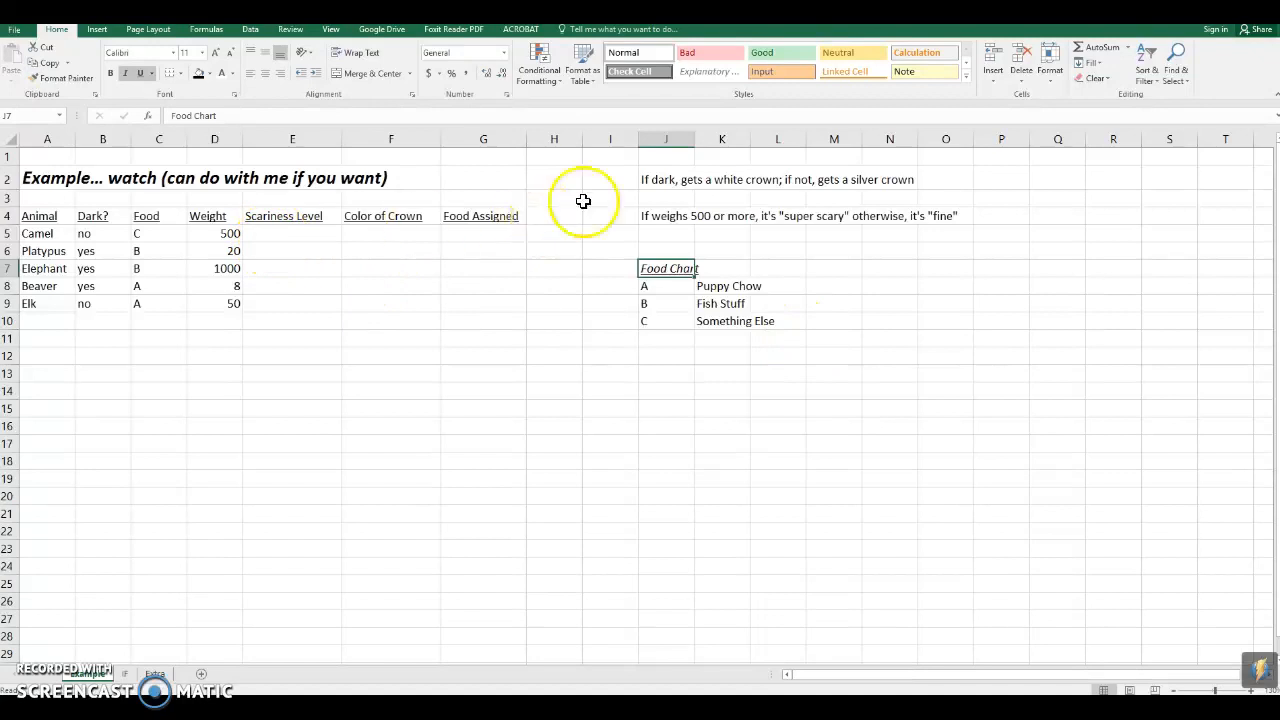
pyautogui.click(663, 179)
pyautogui.click(663, 217)
pyautogui.click(663, 180)
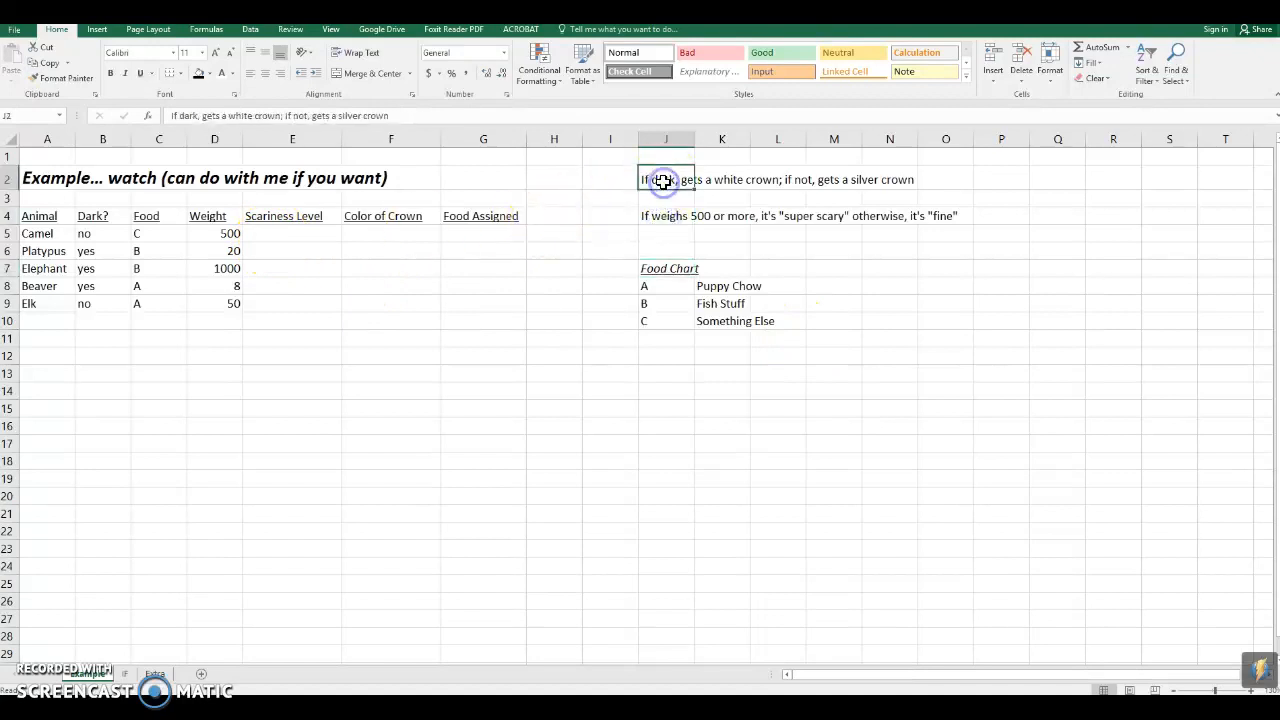
pyautogui.click(659, 216)
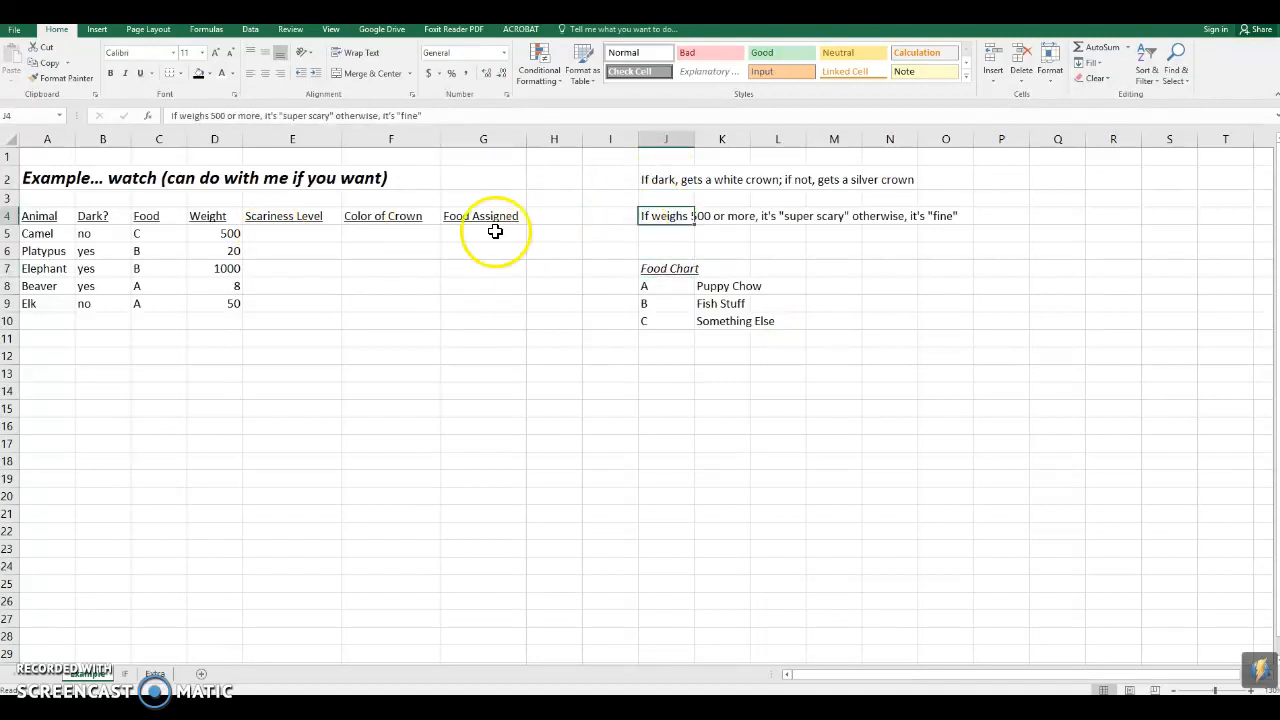
# Enter the formula =IF(D5>=500,"super scary","fine") in cell E5 for the camel's scariness level.
pyautogui.click(291, 238)
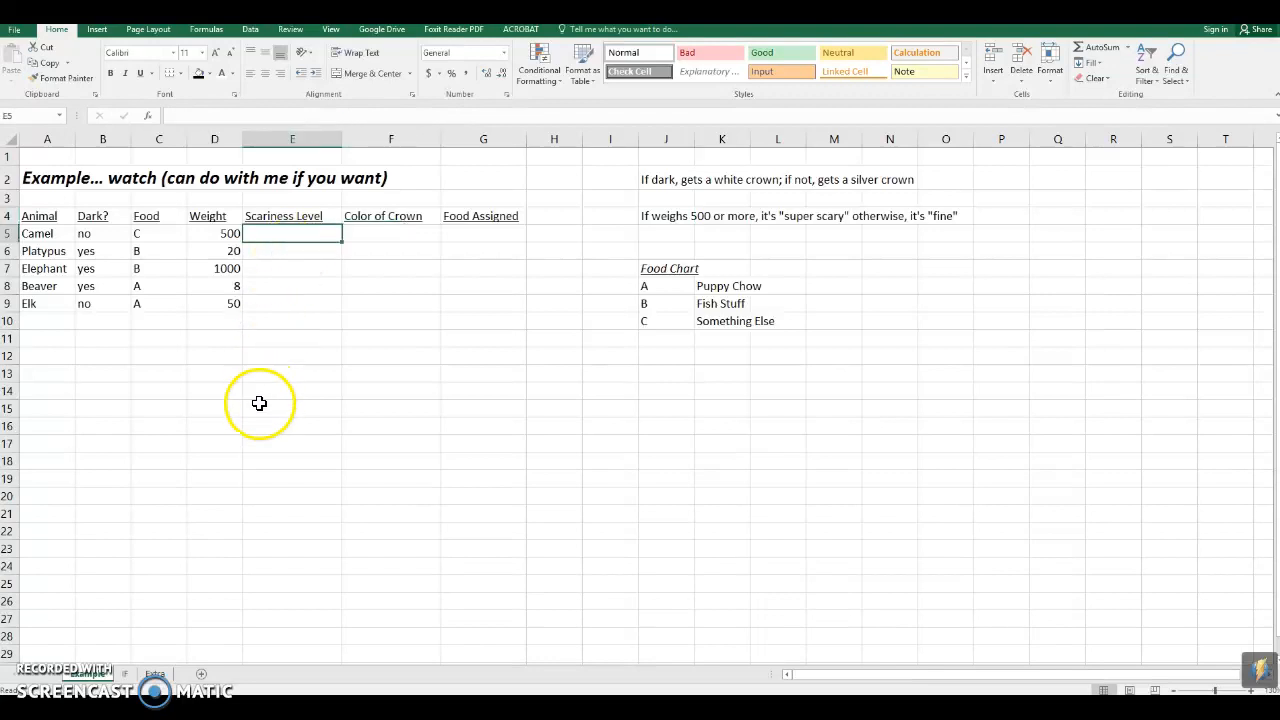
pyautogui.write('=if')
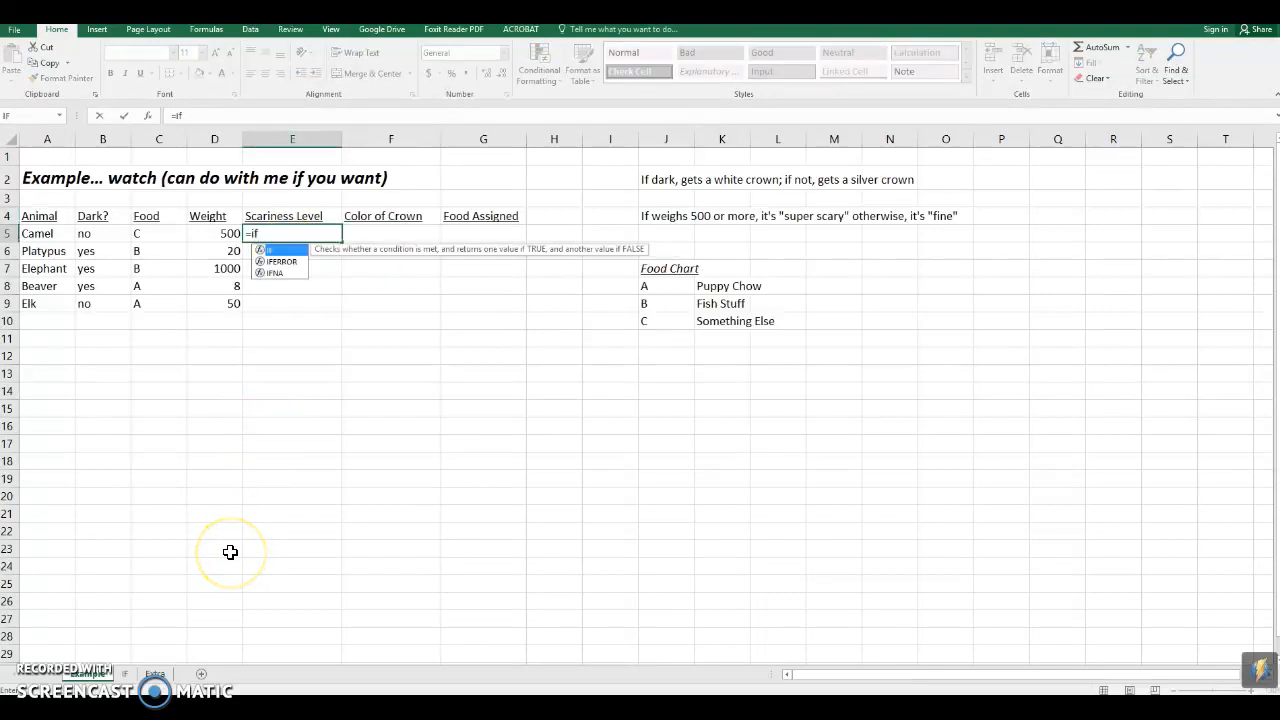
pyautogui.write('(')
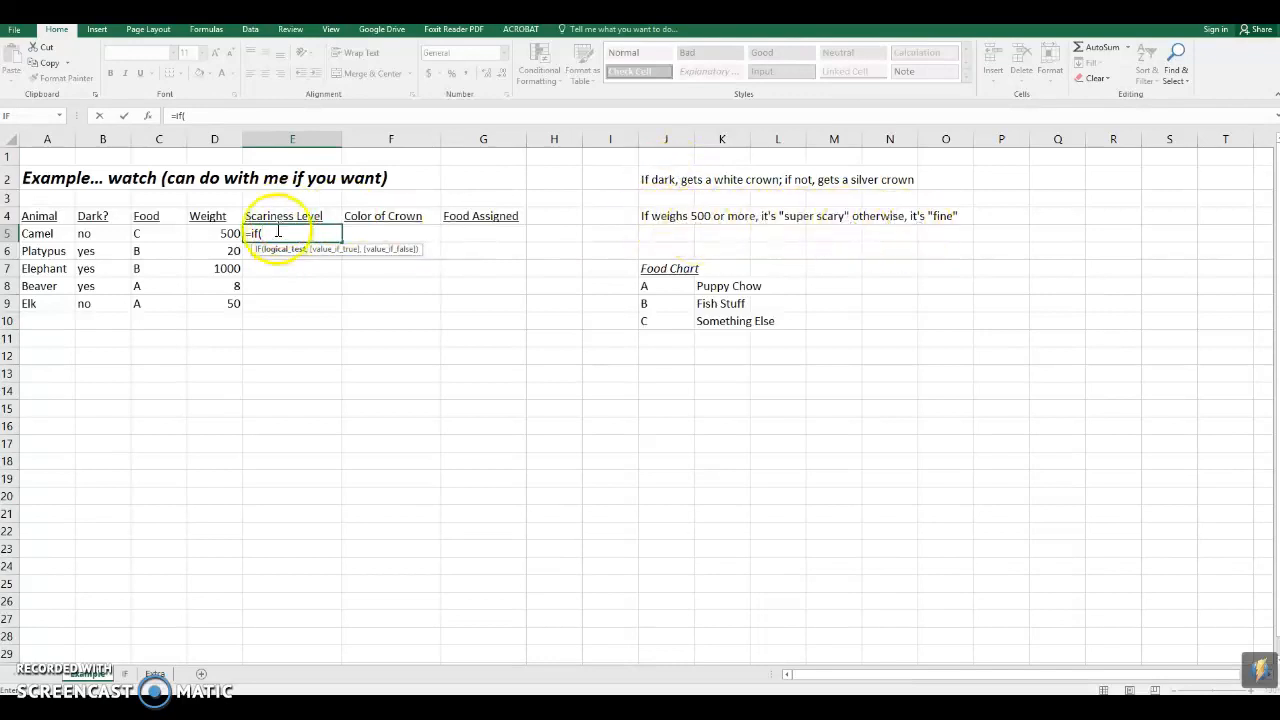
pyautogui.click(217, 232)
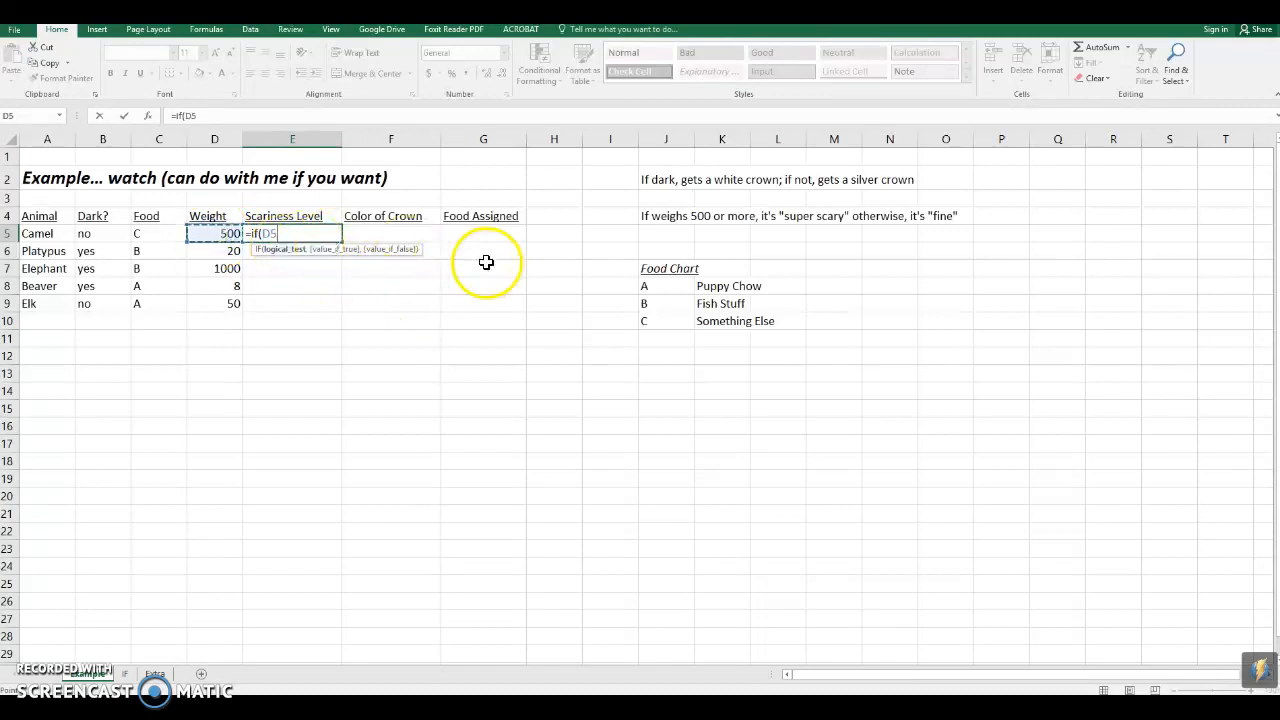
pyautogui.write('>=')
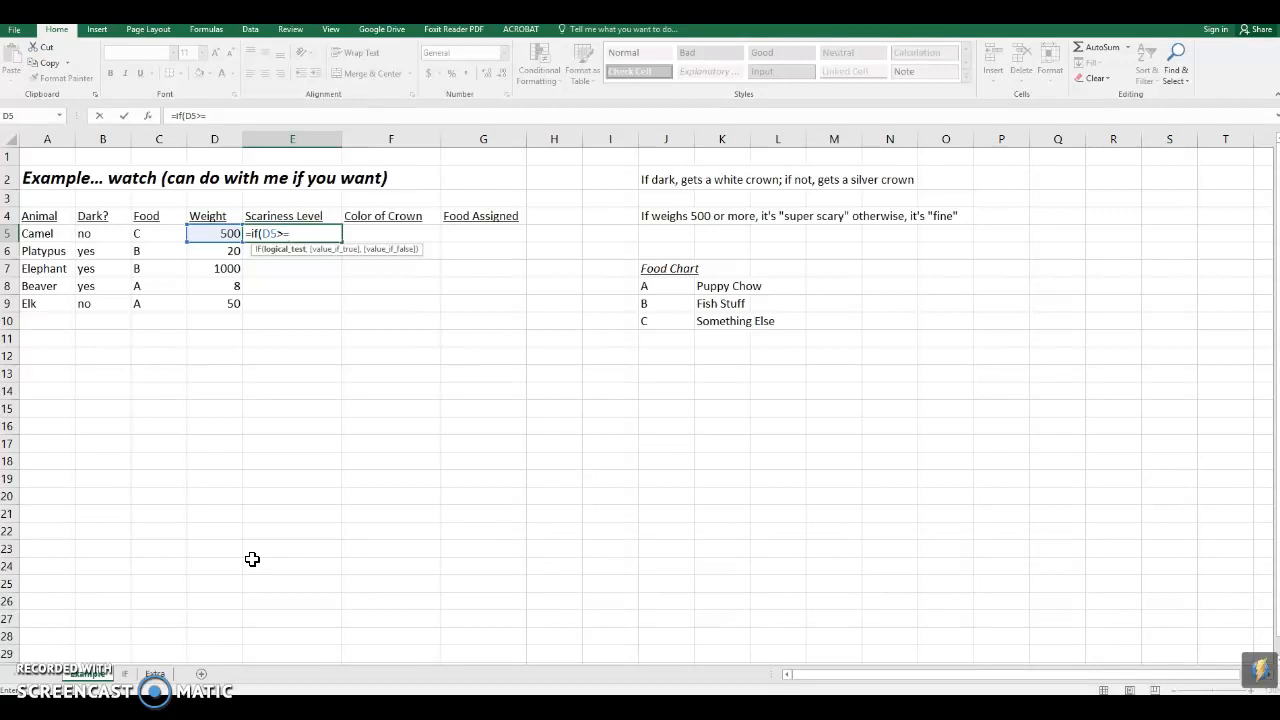
pyautogui.write('500,"super scary","fine')
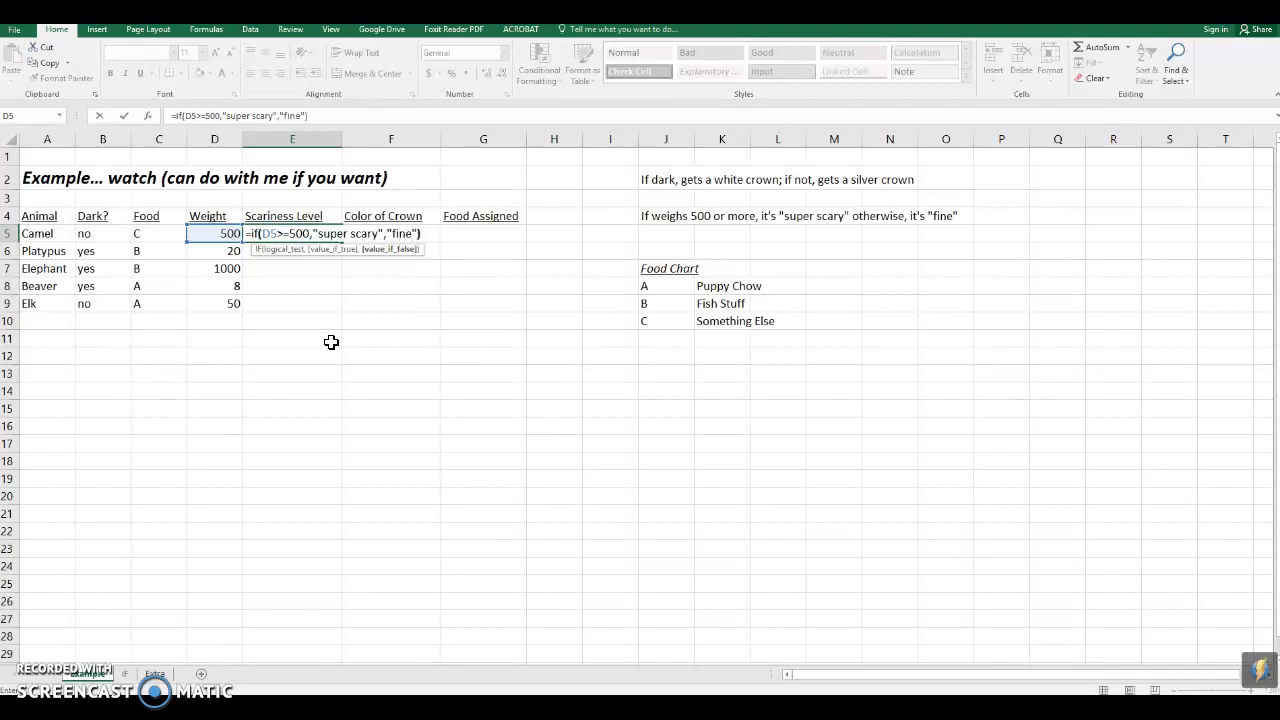
pyautogui.press('Return')
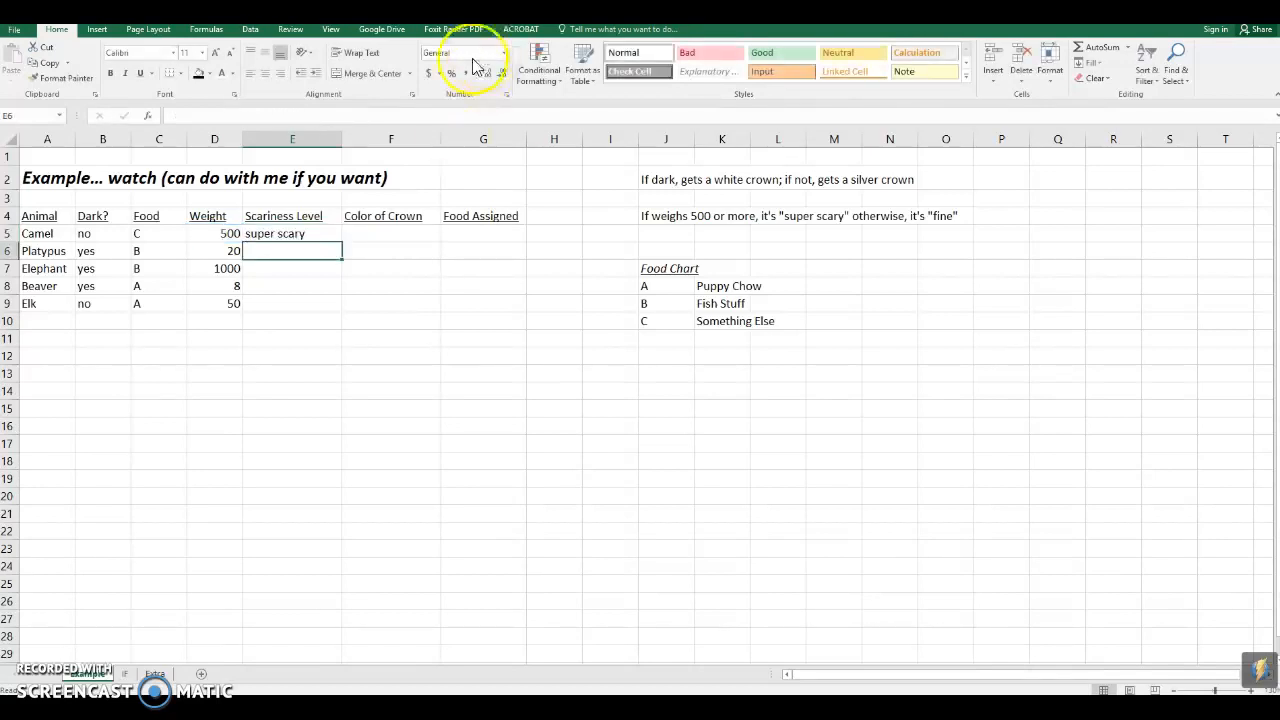
# Fill the Scariness Level formula from E5 down through E9 for the remaining animals.
pyautogui.click(300, 234)
pyautogui.moveTo(343, 244); pyautogui.dragTo(334, 312)
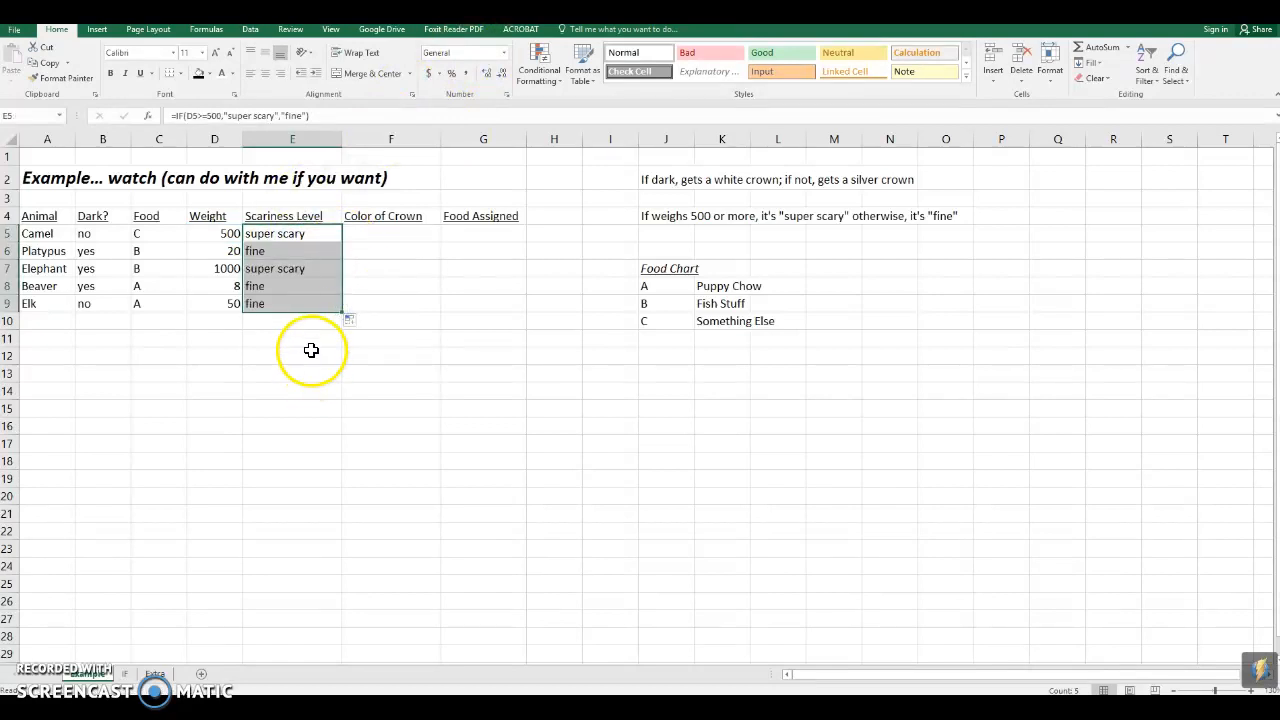
pyautogui.click(300, 343)
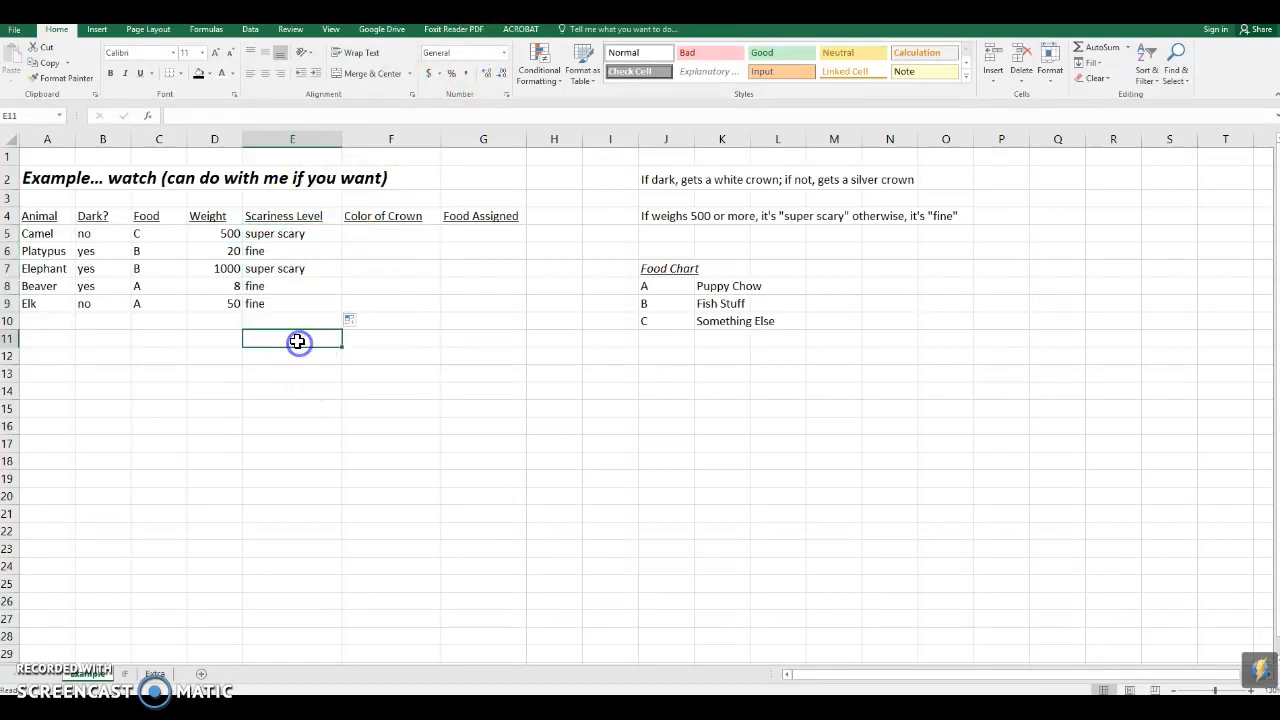
# Search for the IF function and insert it in F5, placing its arguments dialog below the table's first data row.
pyautogui.click(371, 234)
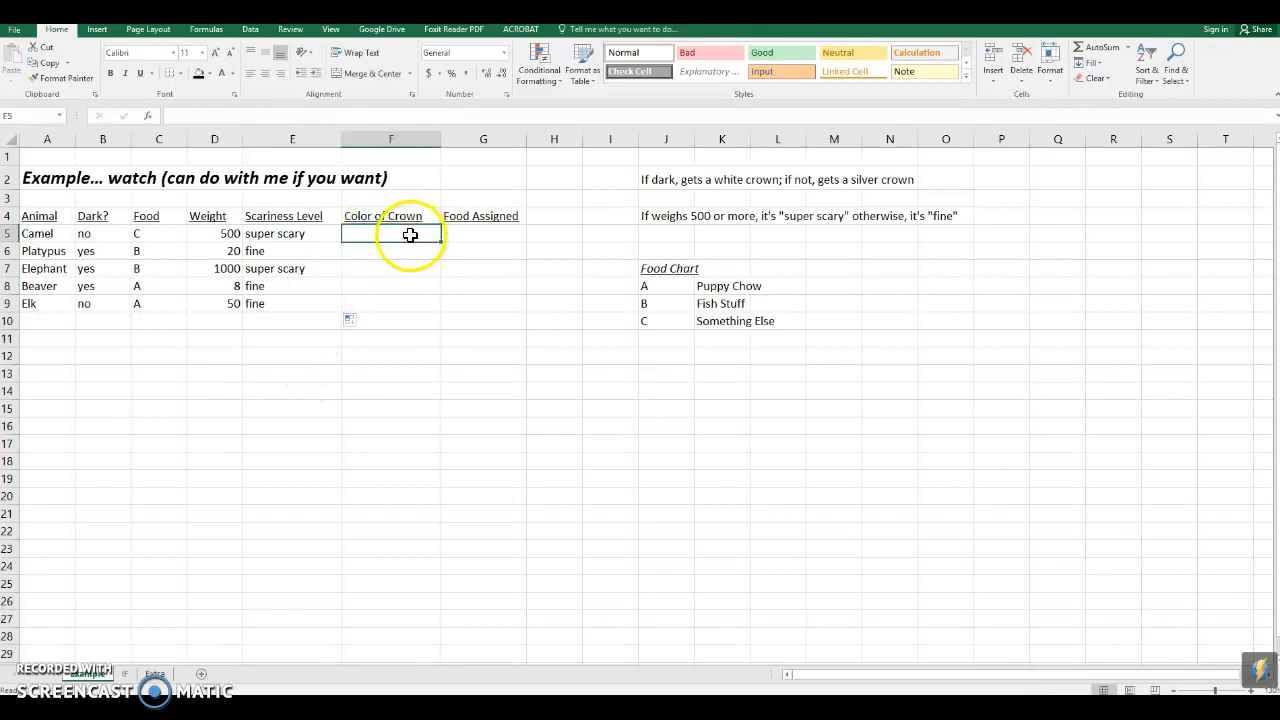
pyautogui.click(148, 118)
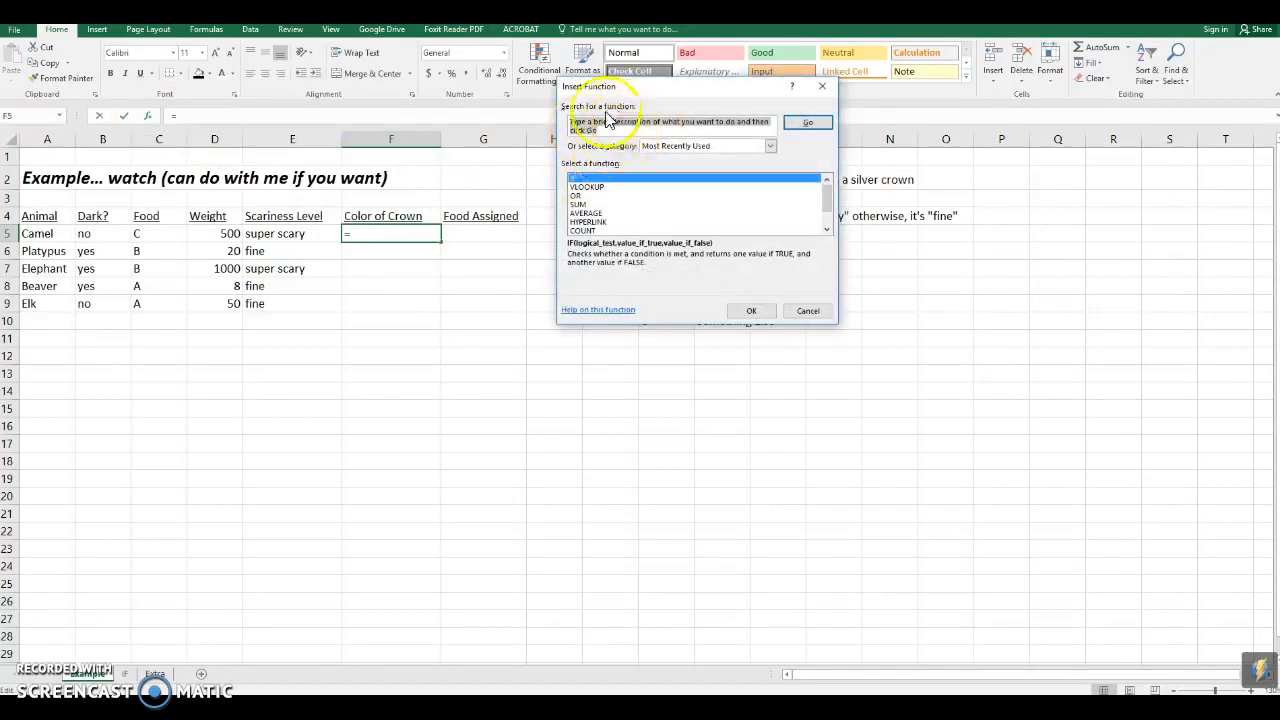
pyautogui.write('IF')
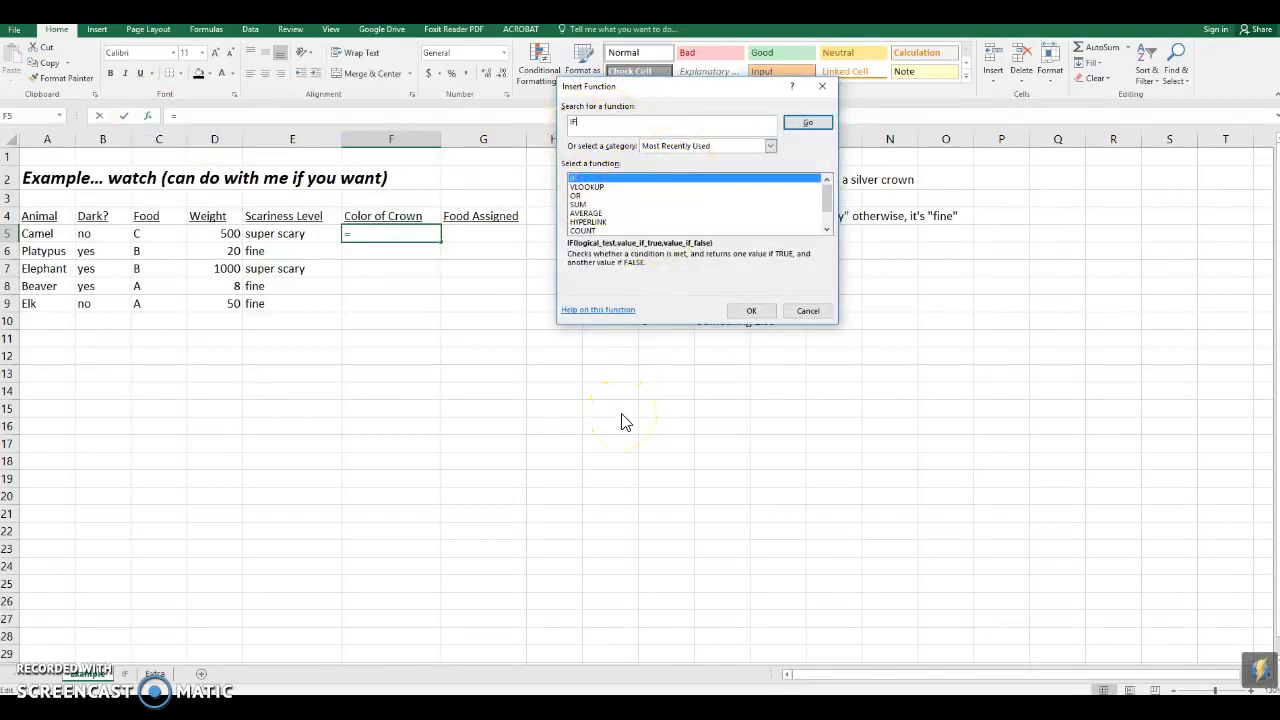
pyautogui.press('Return')
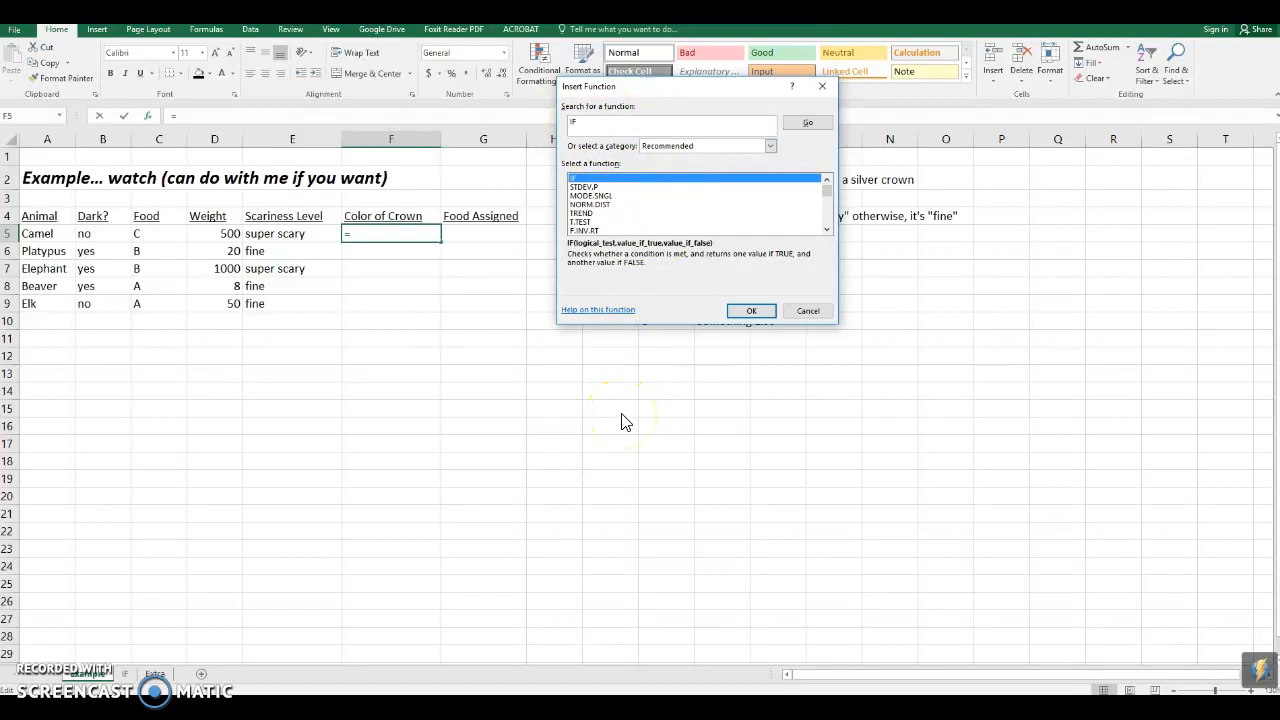
pyautogui.click(578, 180)
pyautogui.click(751, 310)
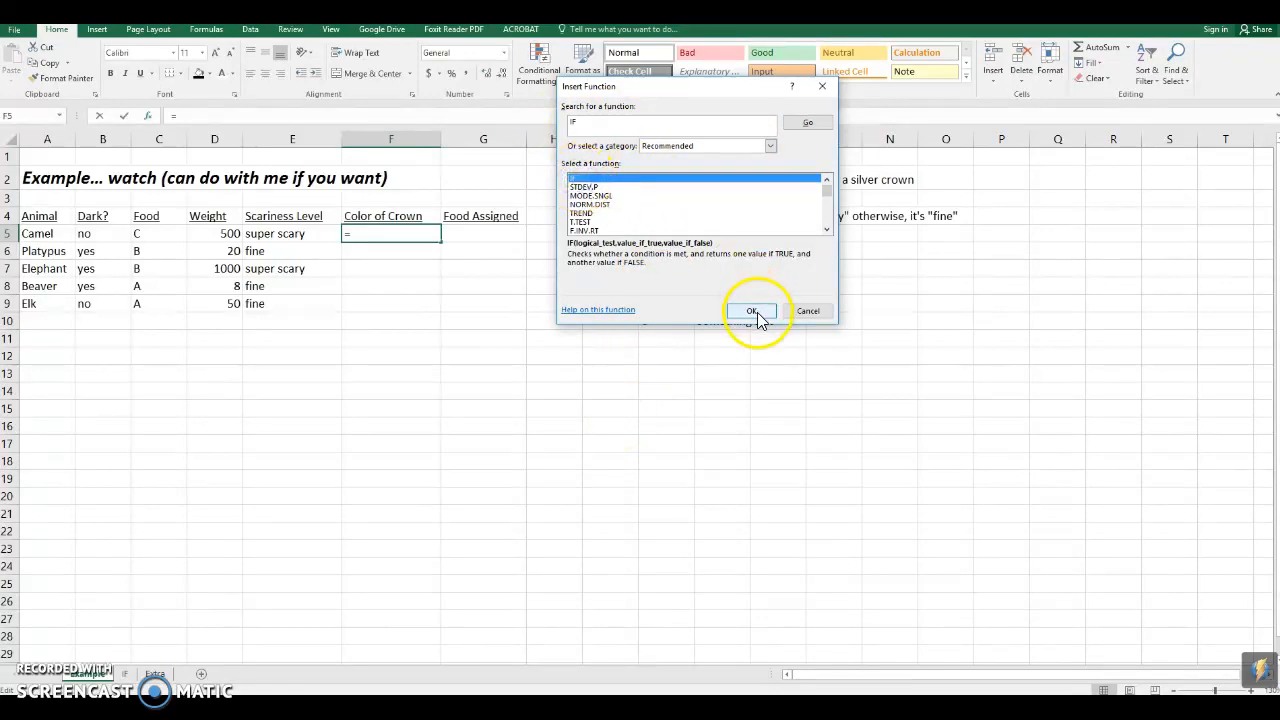
pyautogui.moveTo(611, 124); pyautogui.dragTo(369, 283)
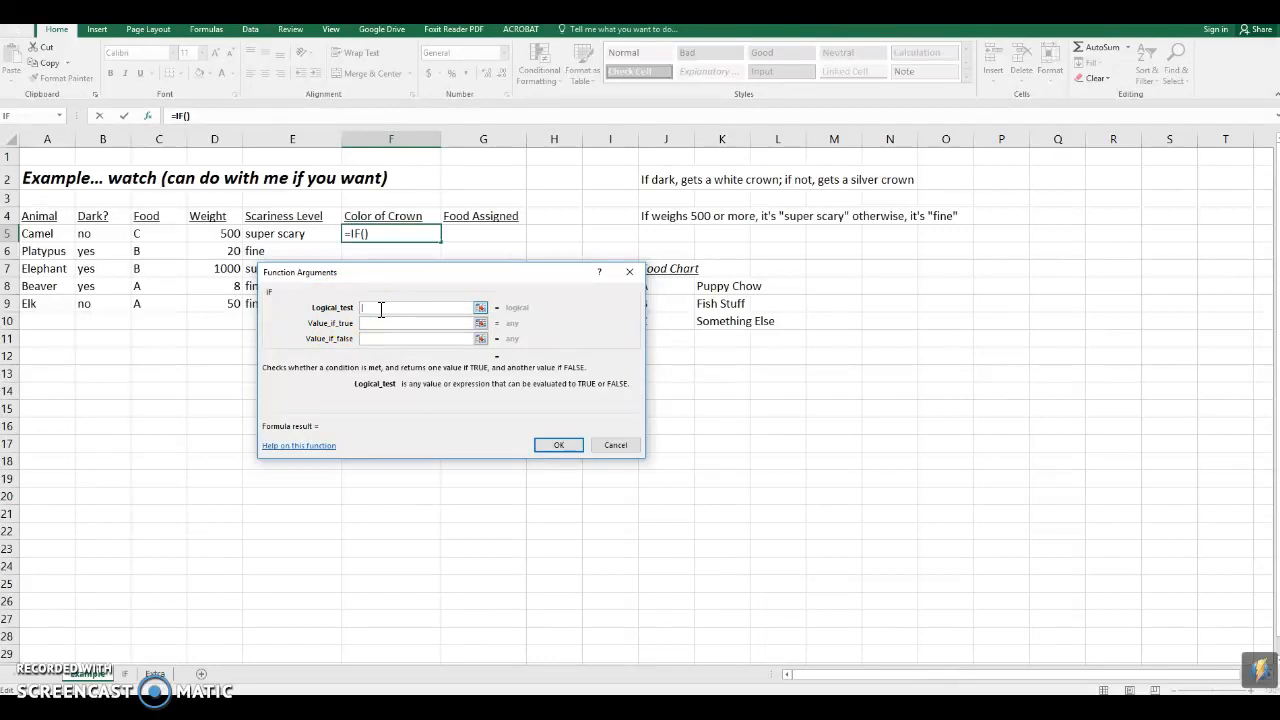
# Set the logical test of the IF function in F5 to B5="yes".
pyautogui.click(96, 236)
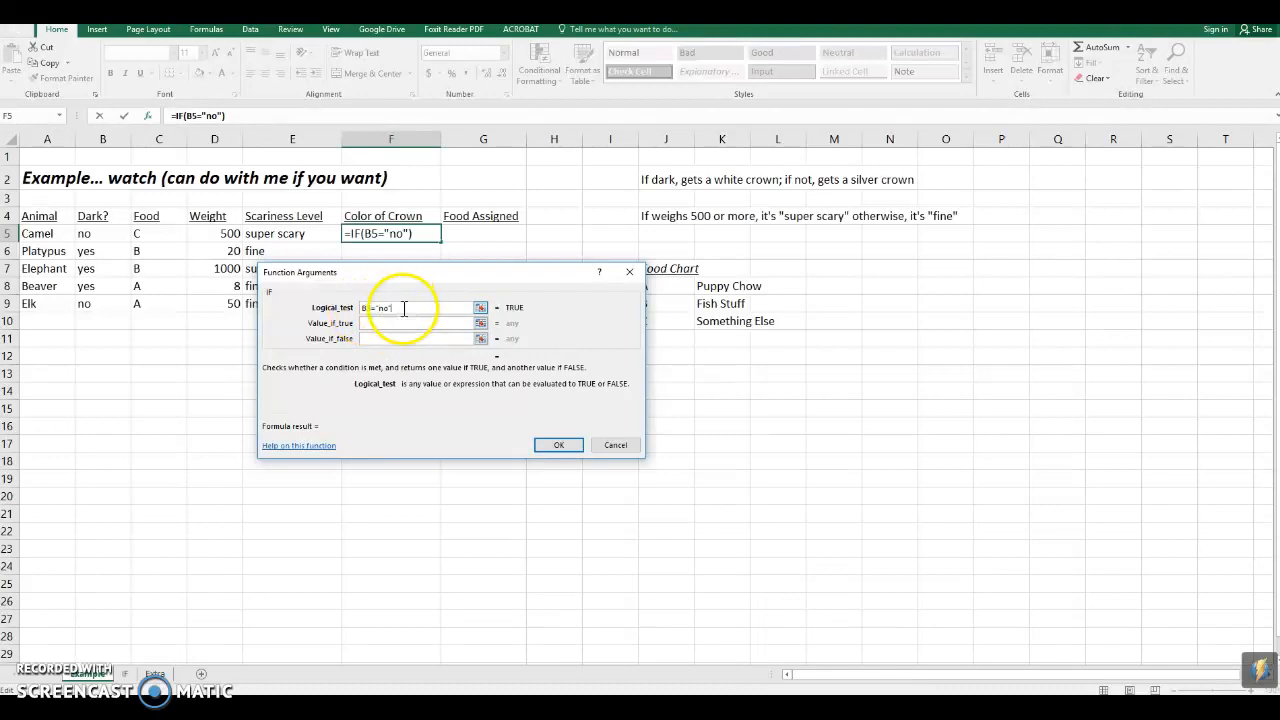
pyautogui.click(368, 325)
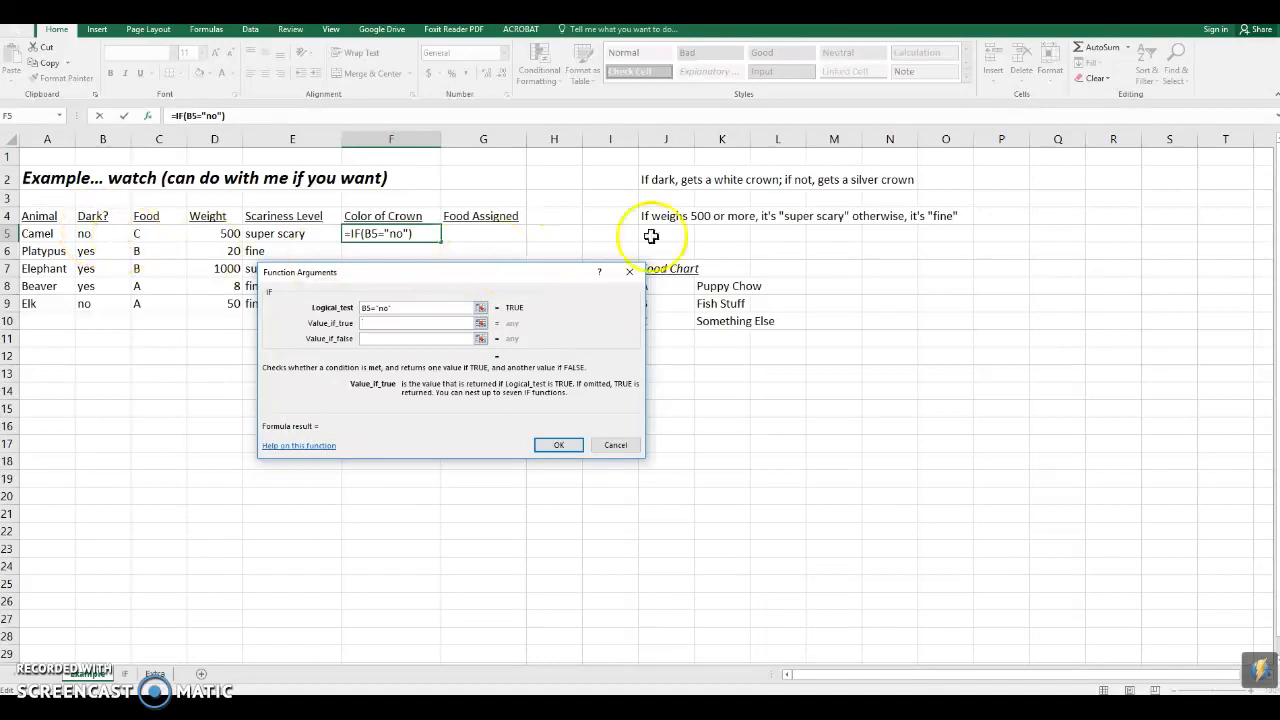
pyautogui.click(385, 310)
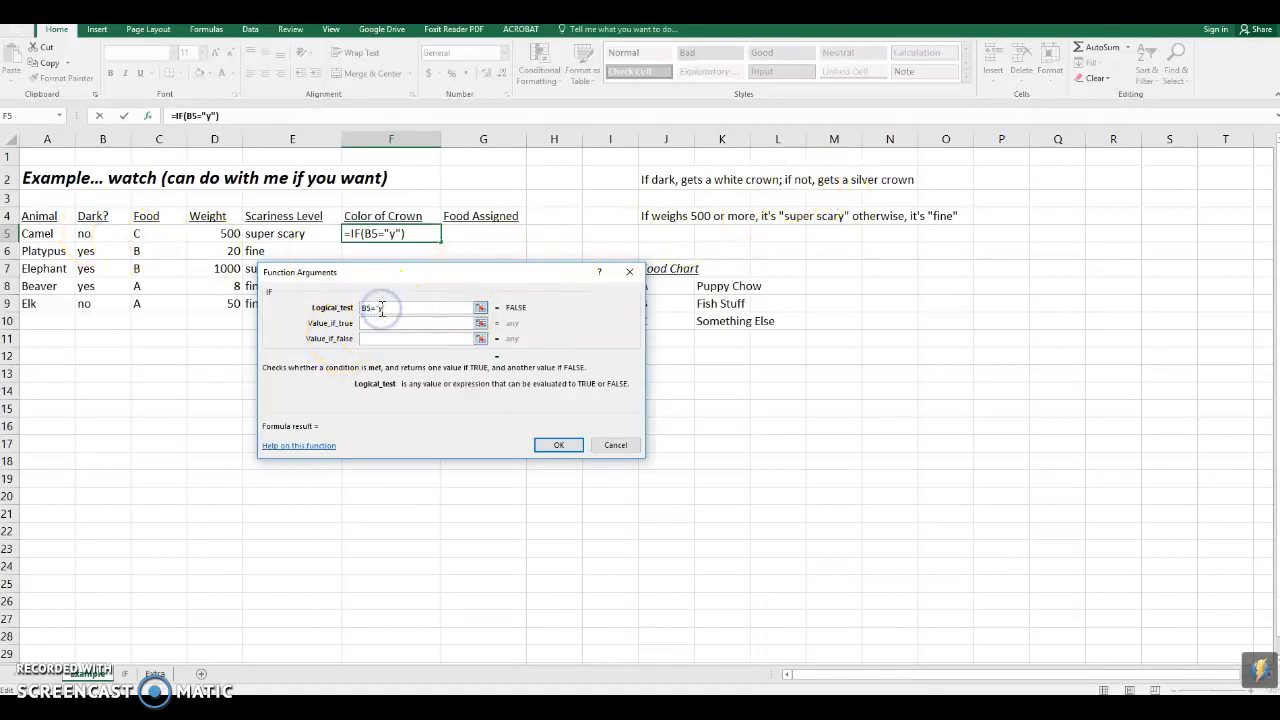
pyautogui.click(413, 311)
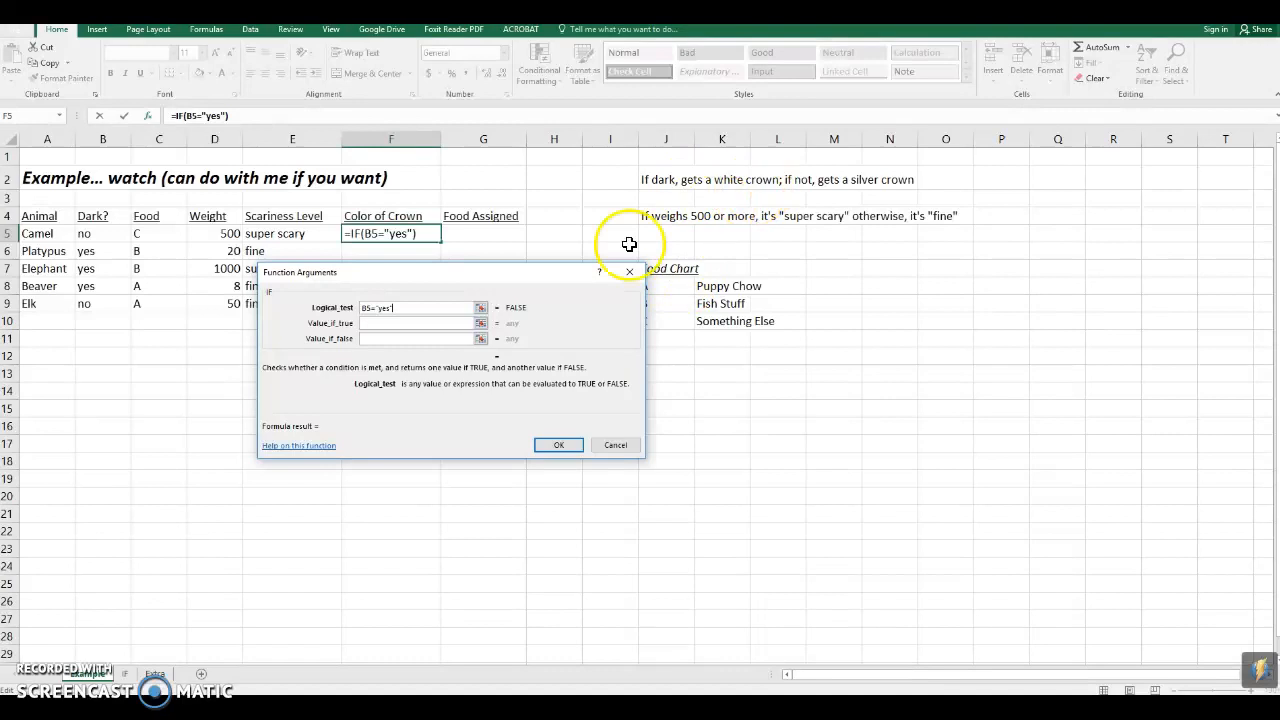
# Set the IF function's true value to "white" and its false value to "silver", and complete the formula in F5.
pyautogui.click(411, 323)
pyautogui.write('"white')
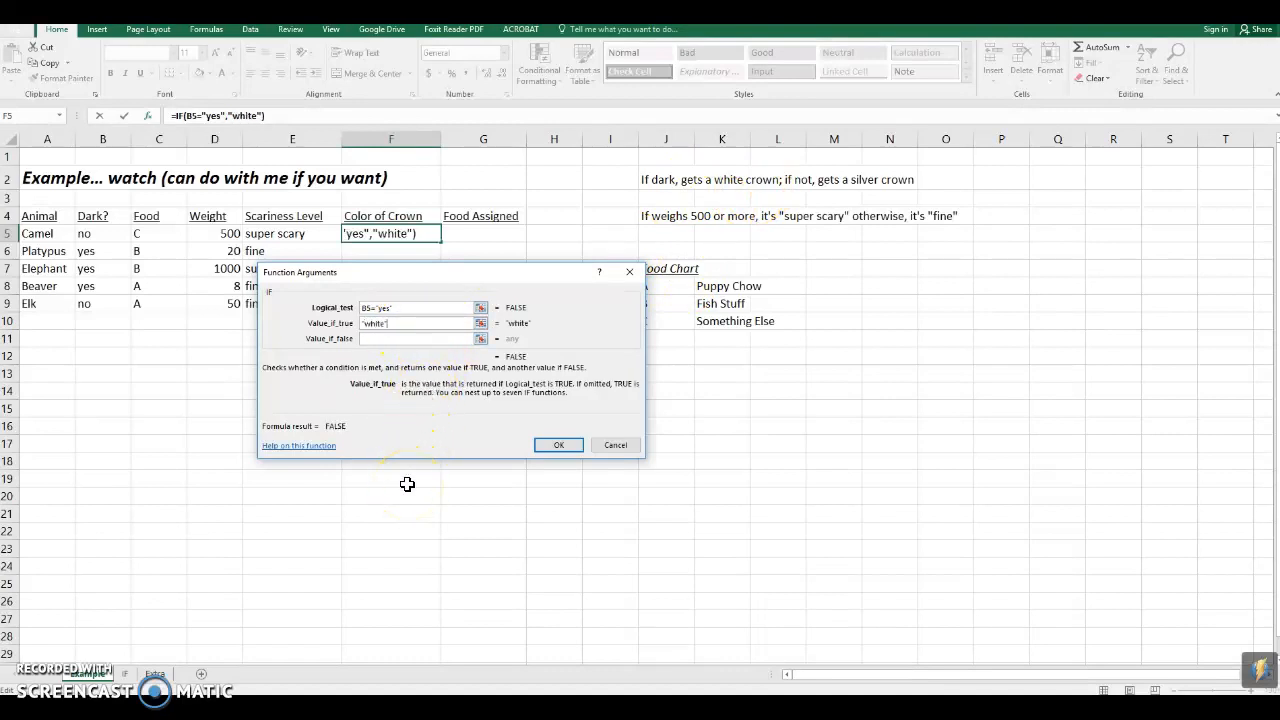
pyautogui.press('Tab')
pyautogui.write('silver')
pyautogui.press('Tab')
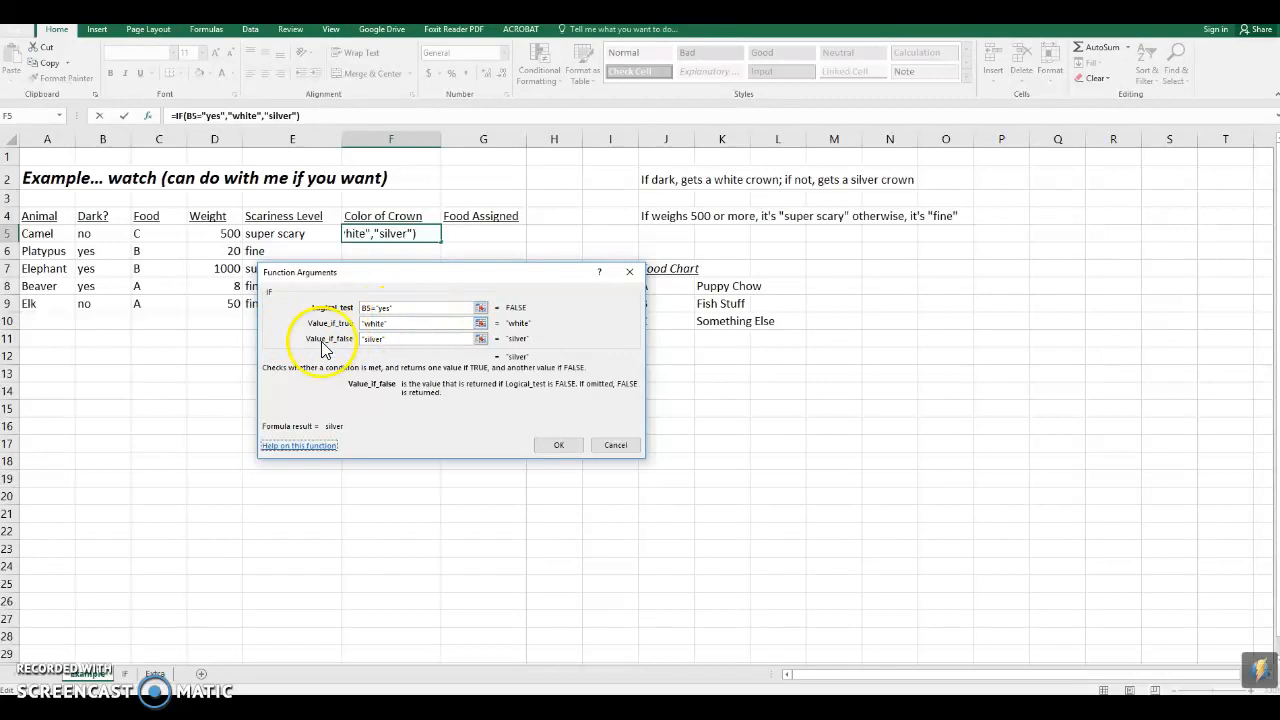
pyautogui.click(558, 445)
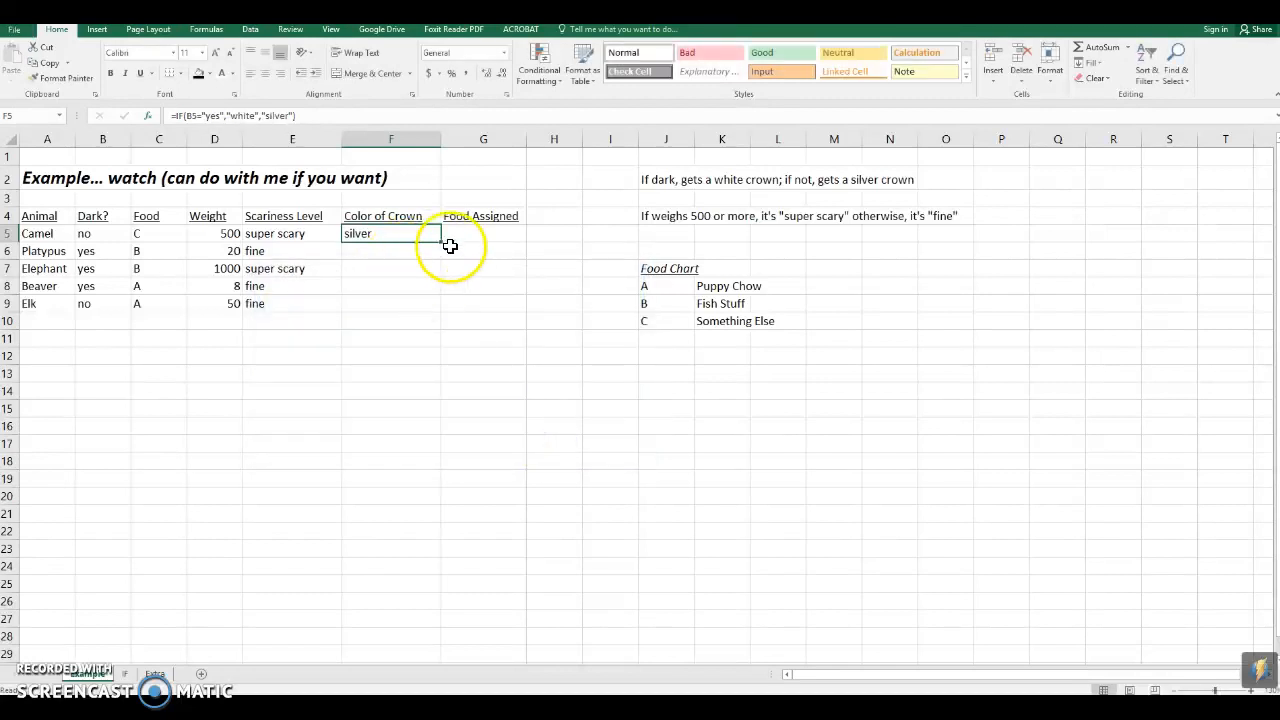
# Fill the Color of Crown formula from F5 down through F9 and review the formula in F5.
pyautogui.moveTo(441, 242); pyautogui.dragTo(429, 305)
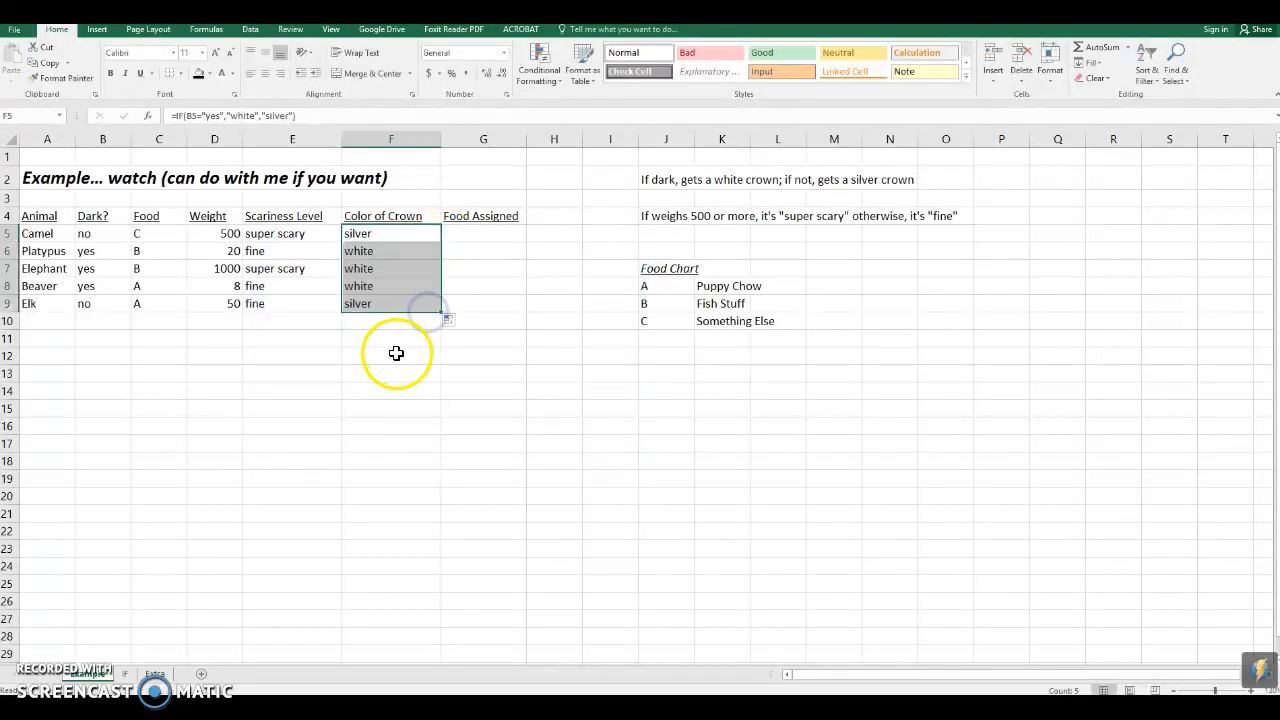
pyautogui.click(383, 350)
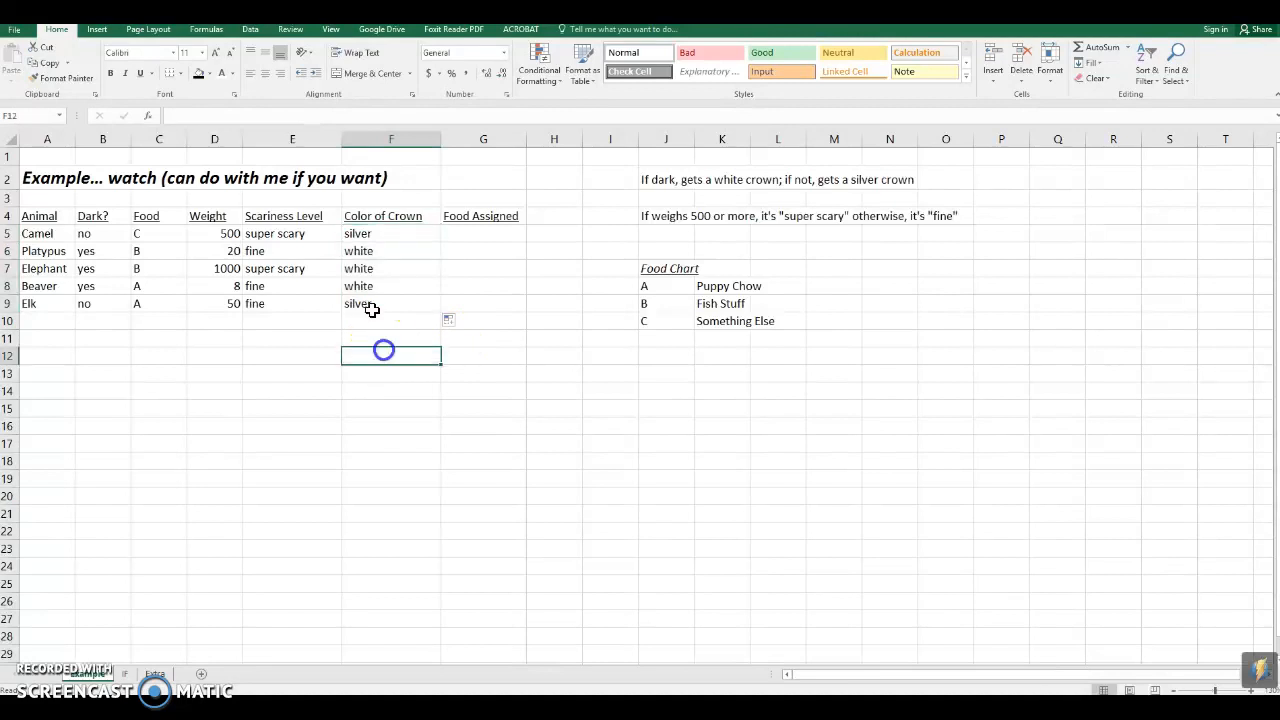
pyautogui.doubleClick(367, 234)
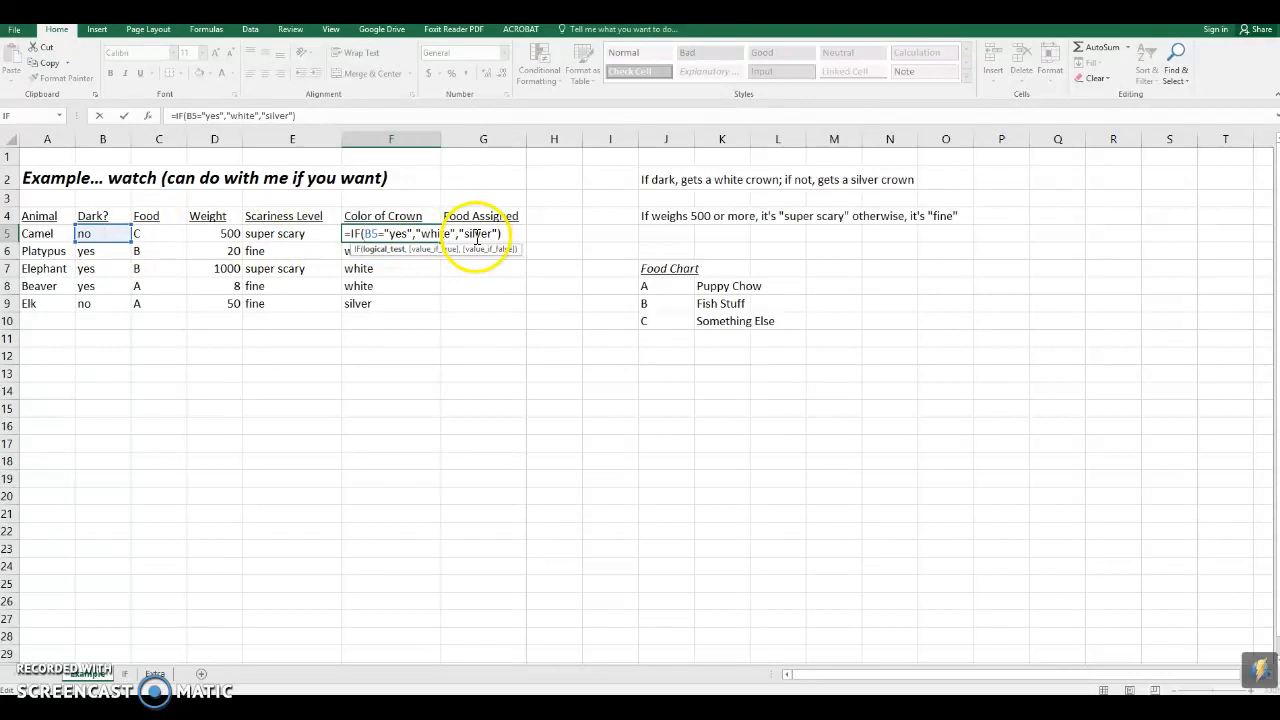
pyautogui.press('Escape')
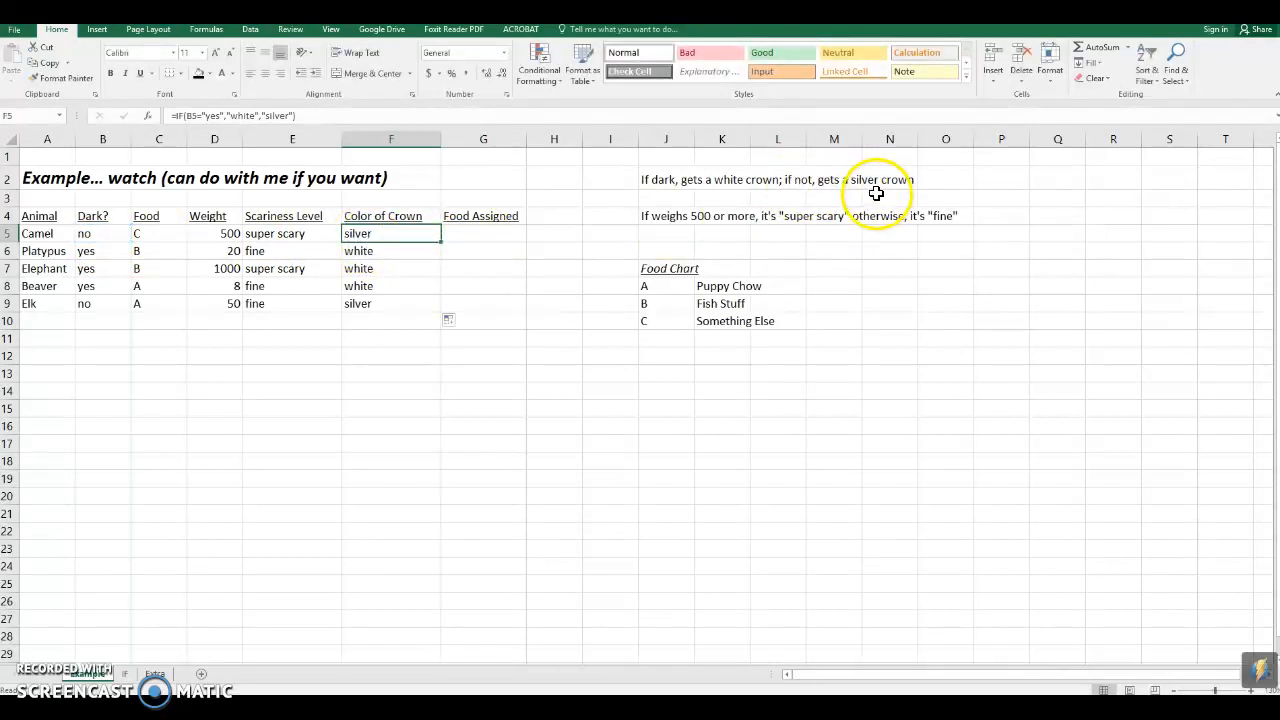
# Start a VLOOKUP formula in G5 under Food Assigned, using the camel's food code in C5 as the lookup value.
pyautogui.click(506, 238)
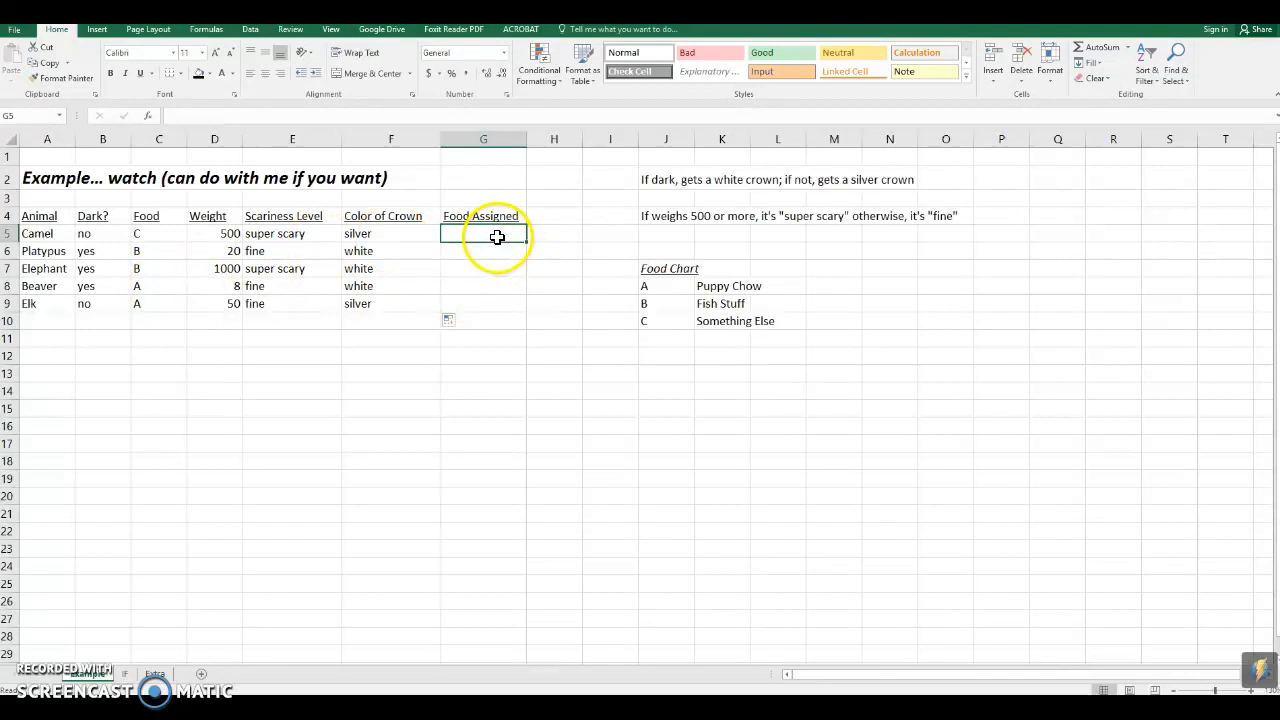
pyautogui.click(164, 236)
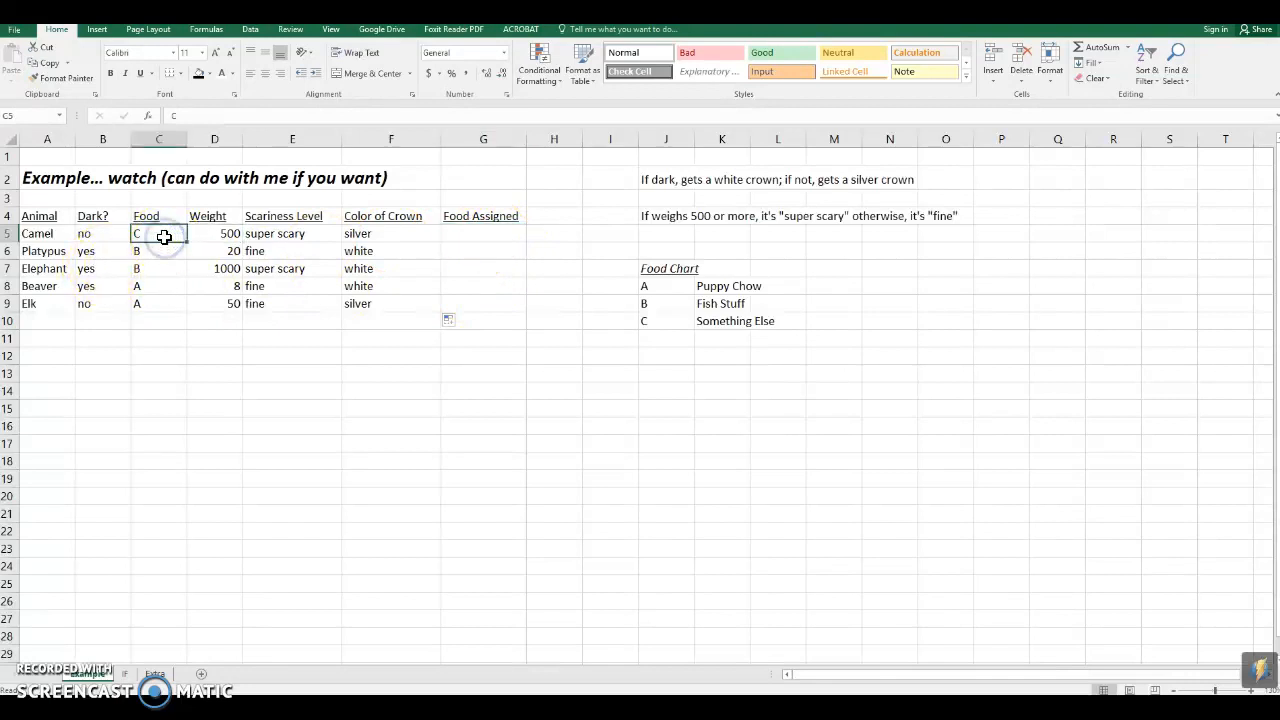
pyautogui.click(457, 234)
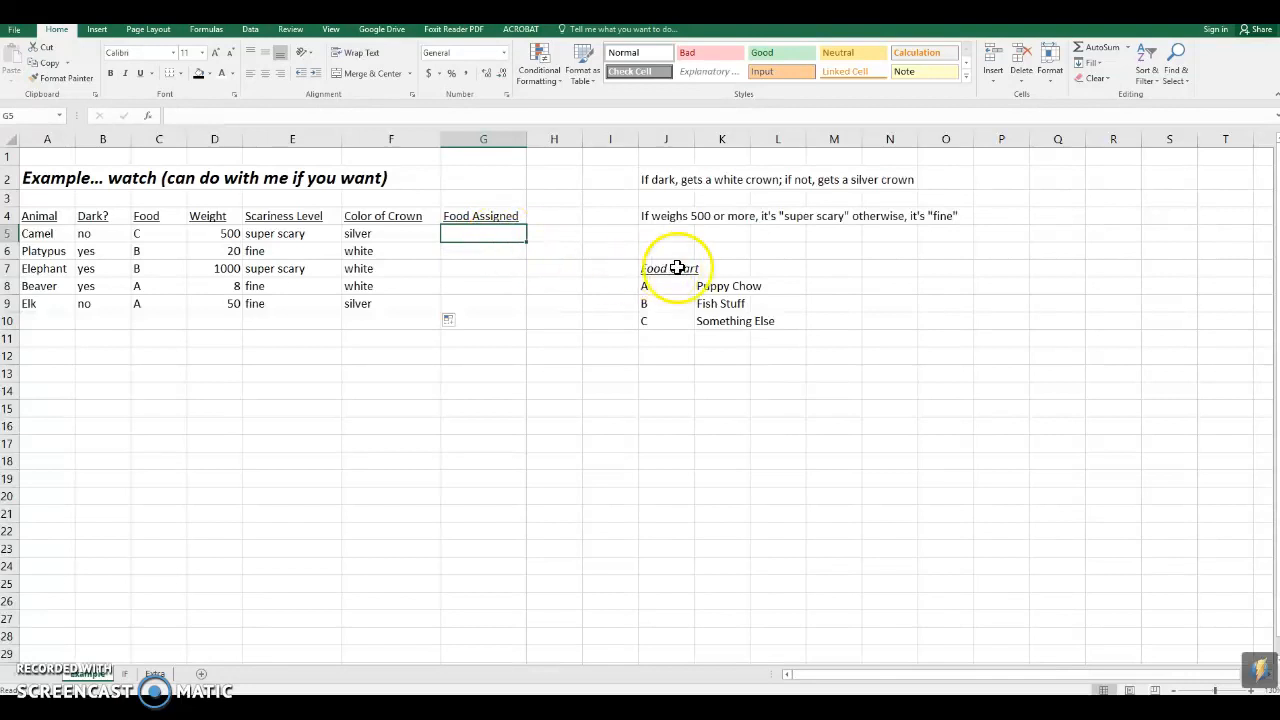
pyautogui.moveTo(672, 268); pyautogui.dragTo(729, 326)
pyautogui.click(511, 238)
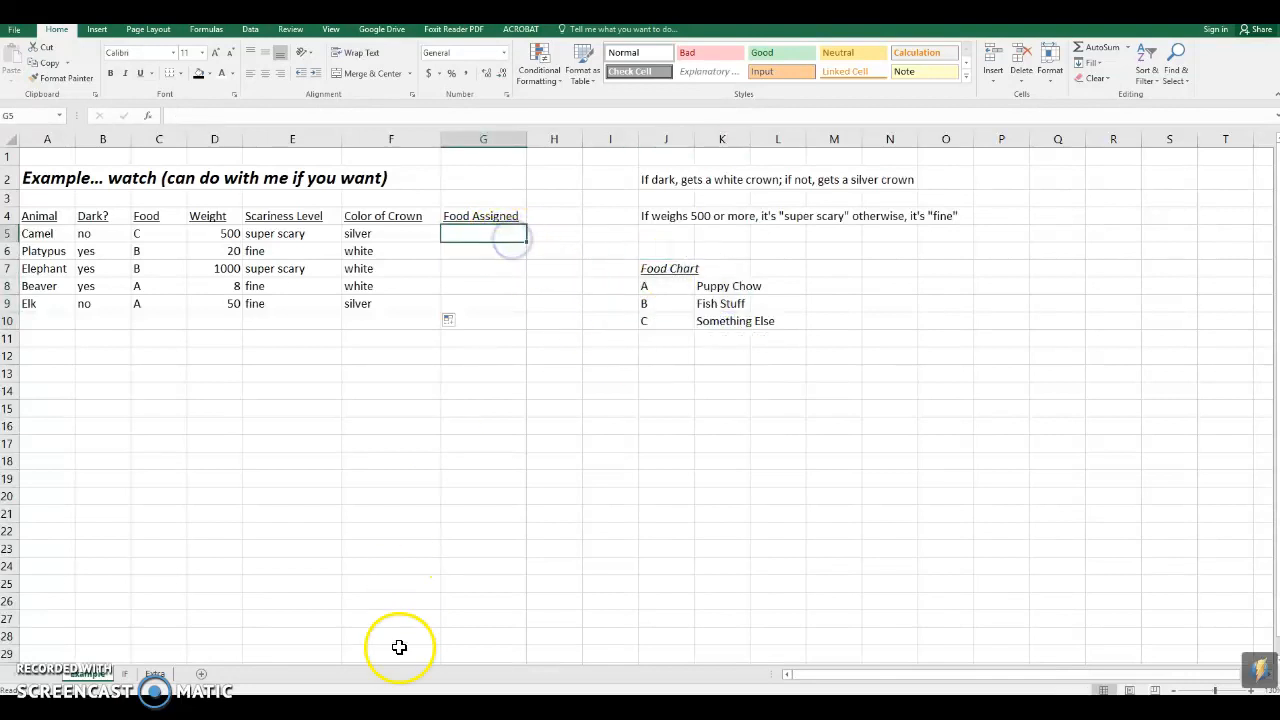
pyautogui.write('=vlookup')
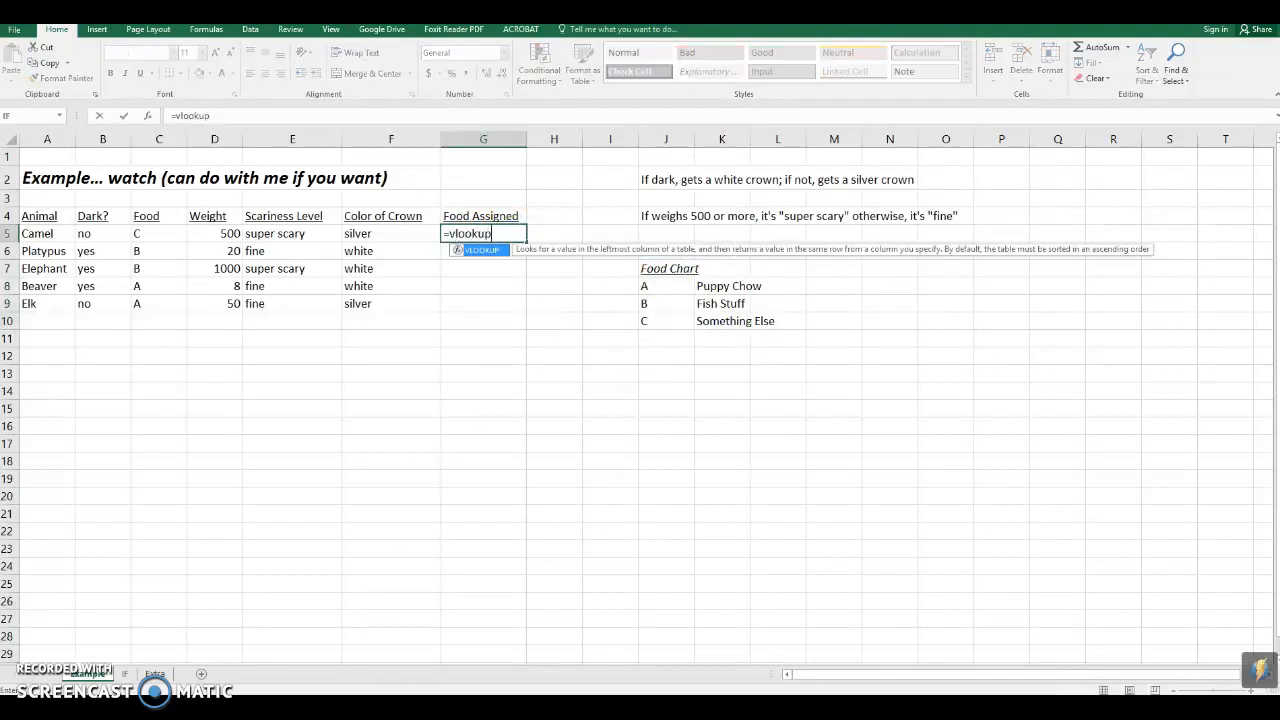
pyautogui.write('(')
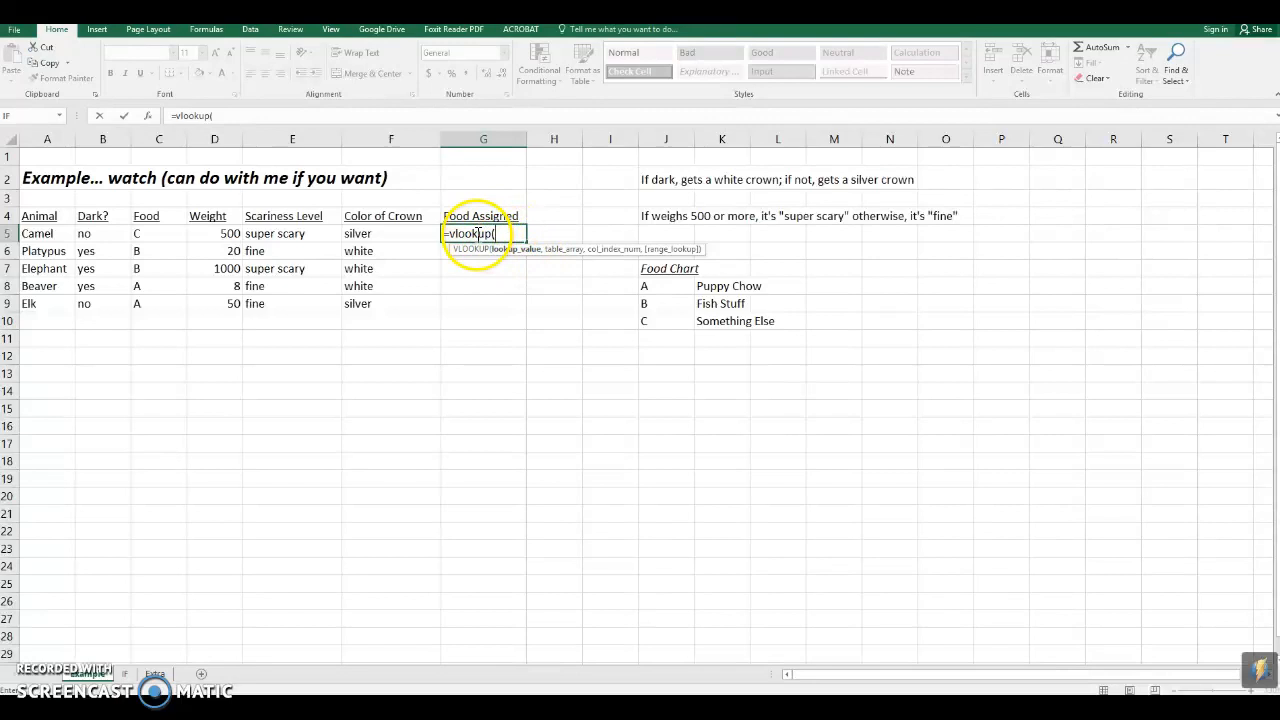
pyautogui.click(150, 236)
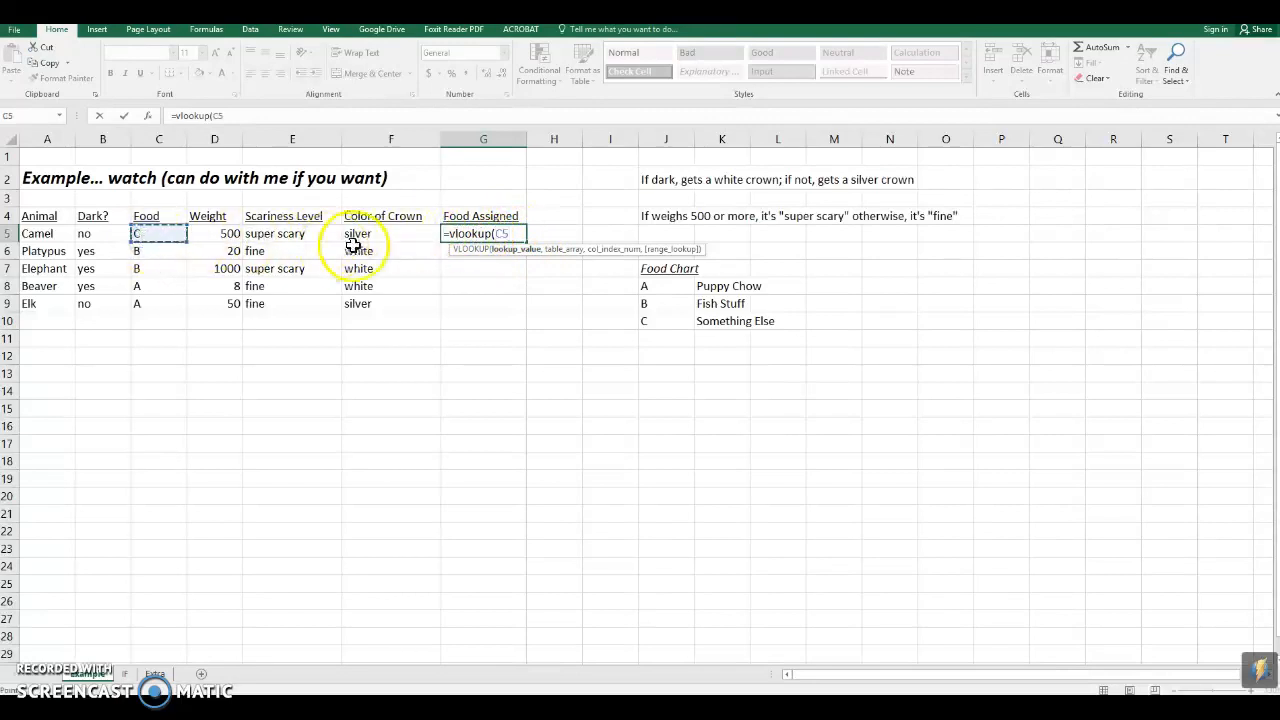
pyautogui.write(',')
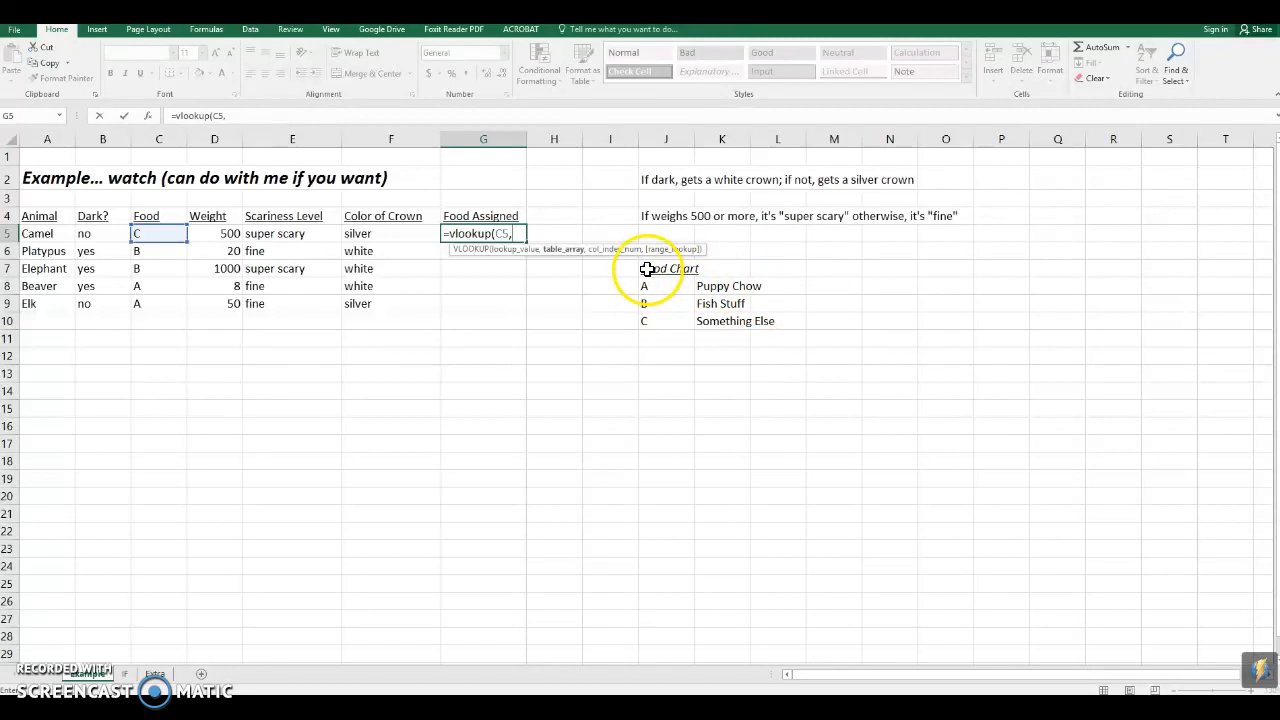
# Complete the VLOOKUP in G5 with the food chart range J7:K10, column index 2 and an exact match (FALSE).
pyautogui.moveTo(648, 269); pyautogui.dragTo(740, 321)
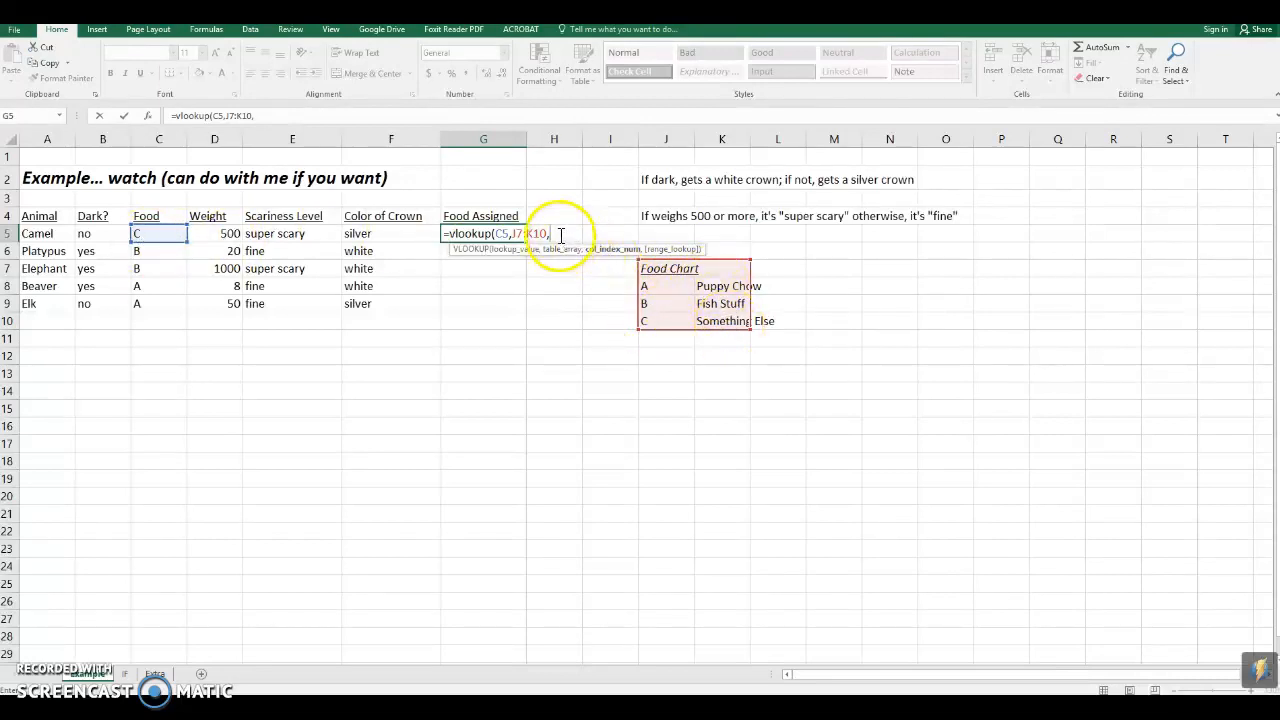
pyautogui.write(',')
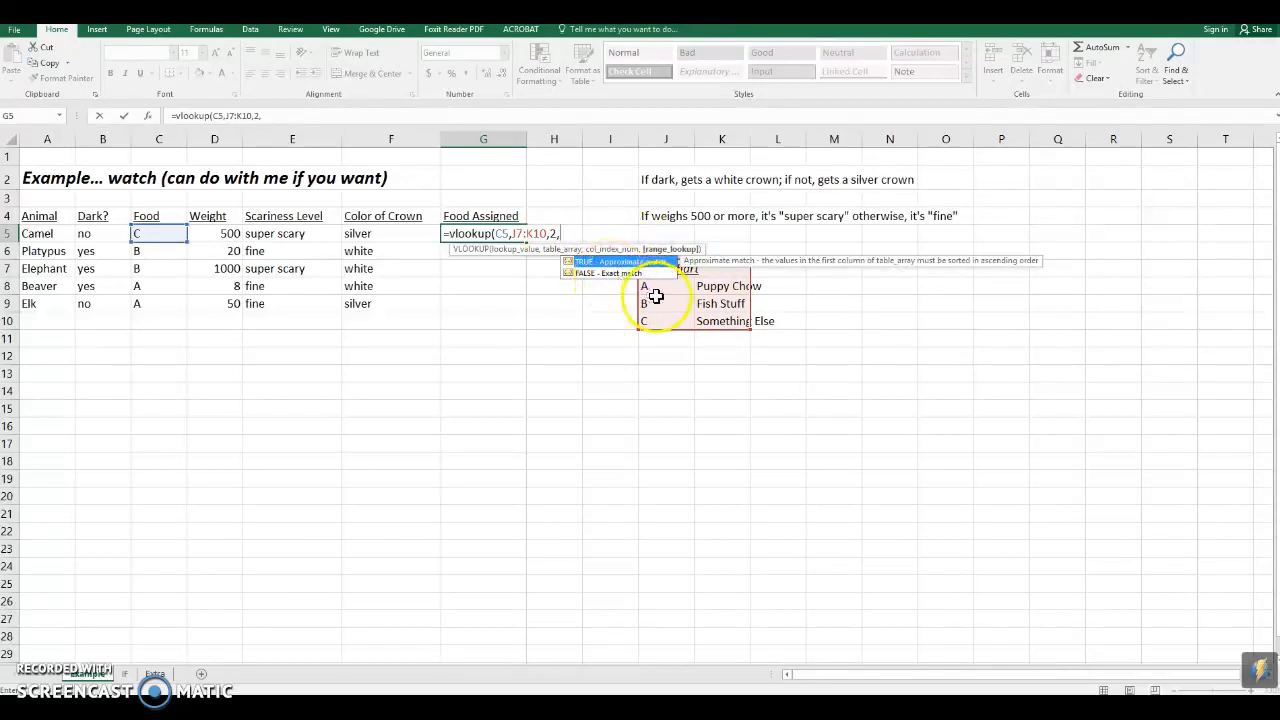
pyautogui.click(588, 276)
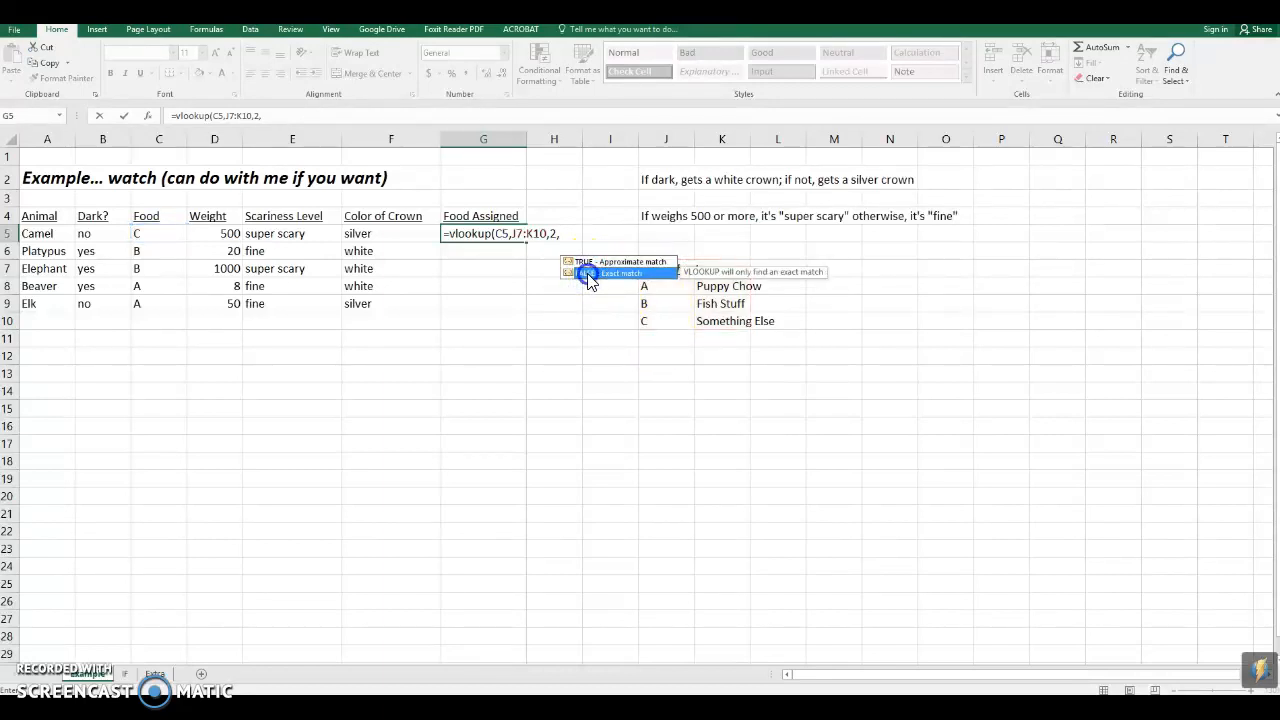
pyautogui.click(588, 276)
pyautogui.press('Return')
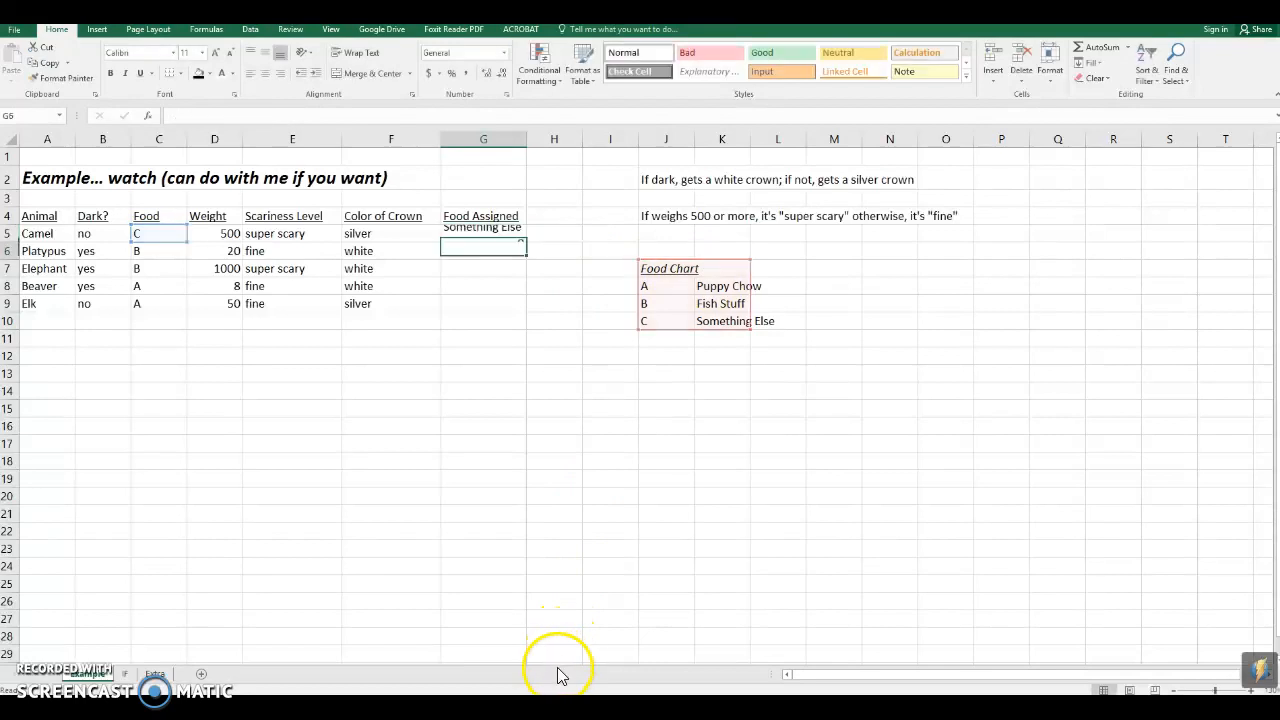
# Check G5 against the camel's food code and change food C's name in K10 to "Something Else Gross".
pyautogui.click(463, 236)
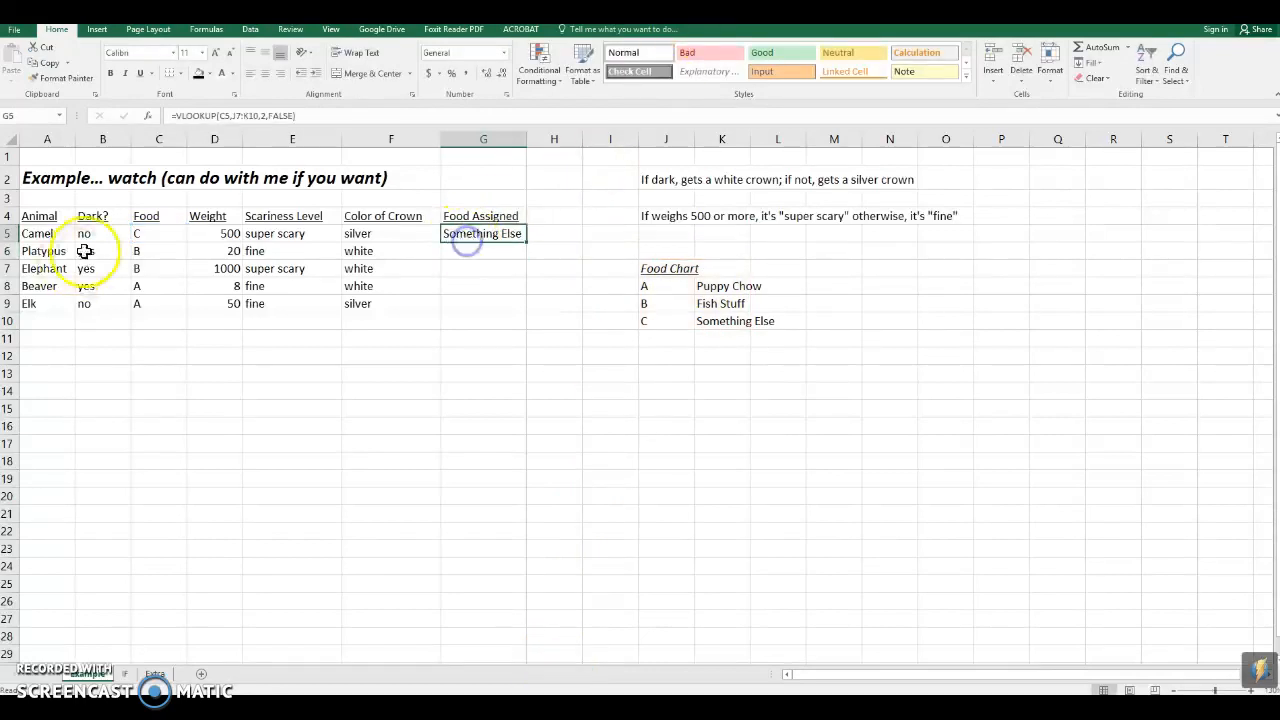
pyautogui.click(150, 234)
pyautogui.click(490, 231)
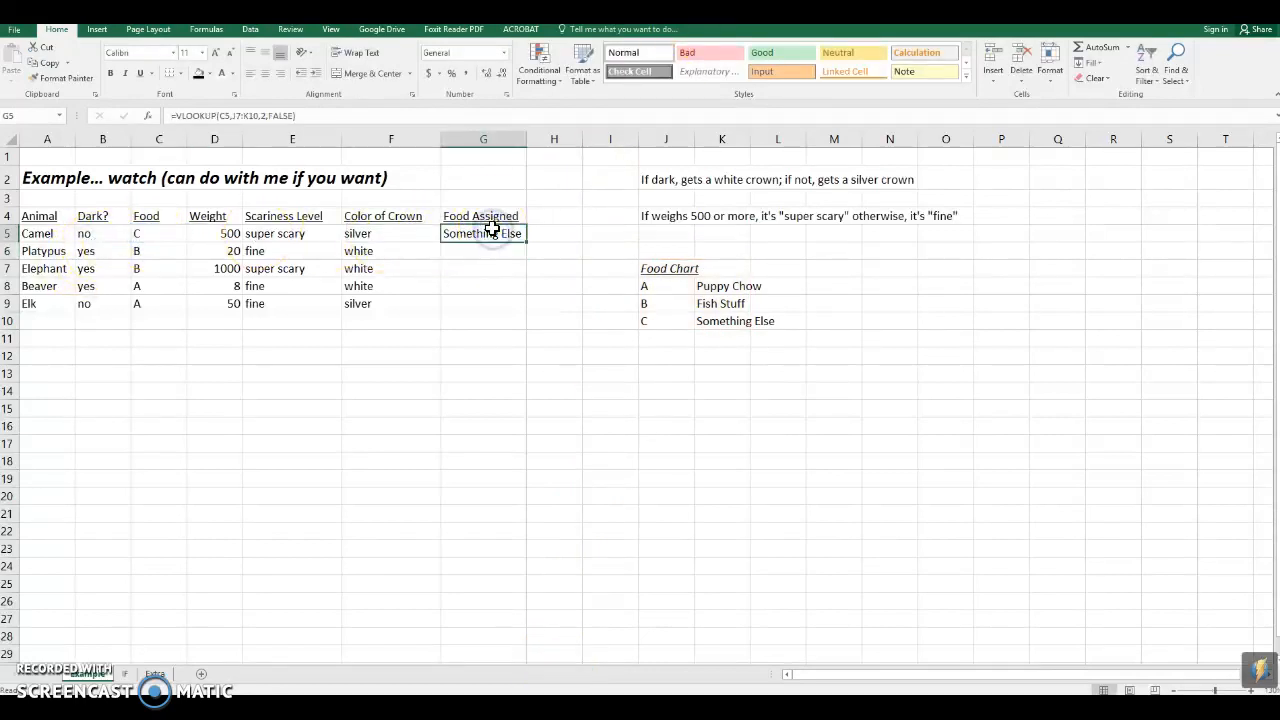
pyautogui.click(716, 321)
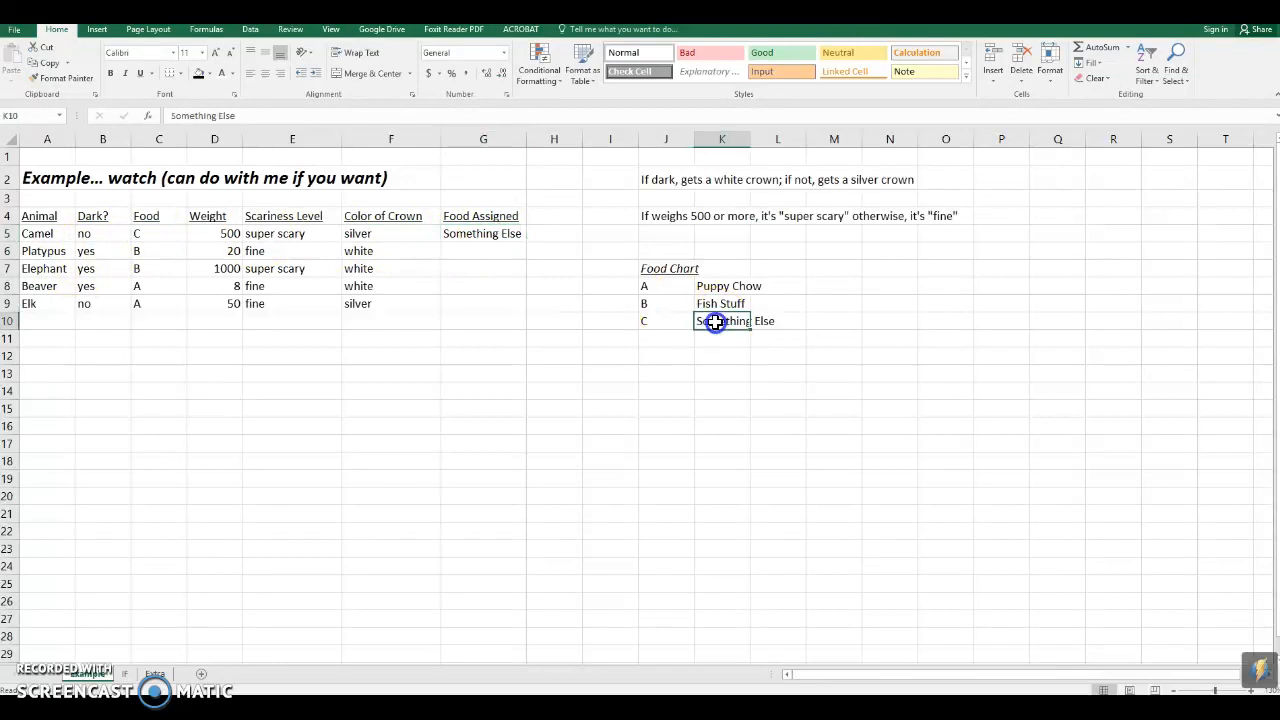
pyautogui.click(389, 114)
pyautogui.write('Gross')
pyautogui.press('Return')
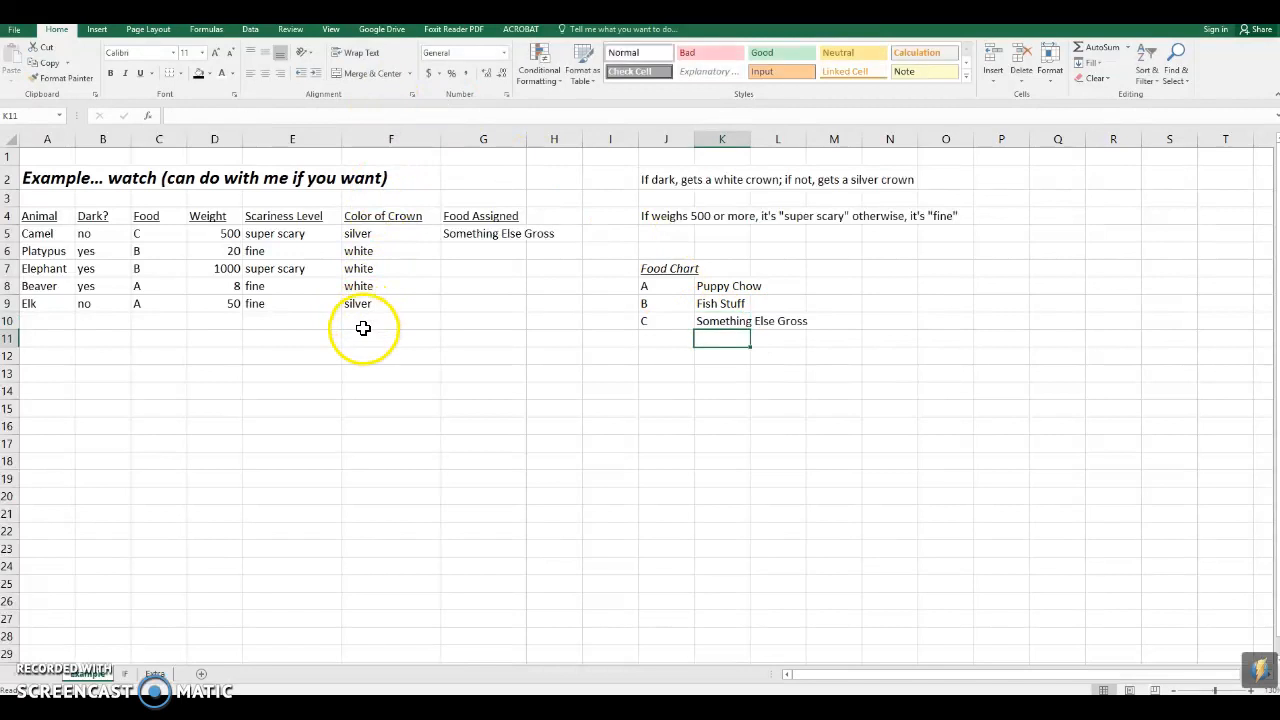
# Try filling the relative-reference VLOOKUP formula from G5 down through G9.
pyautogui.click(510, 235)
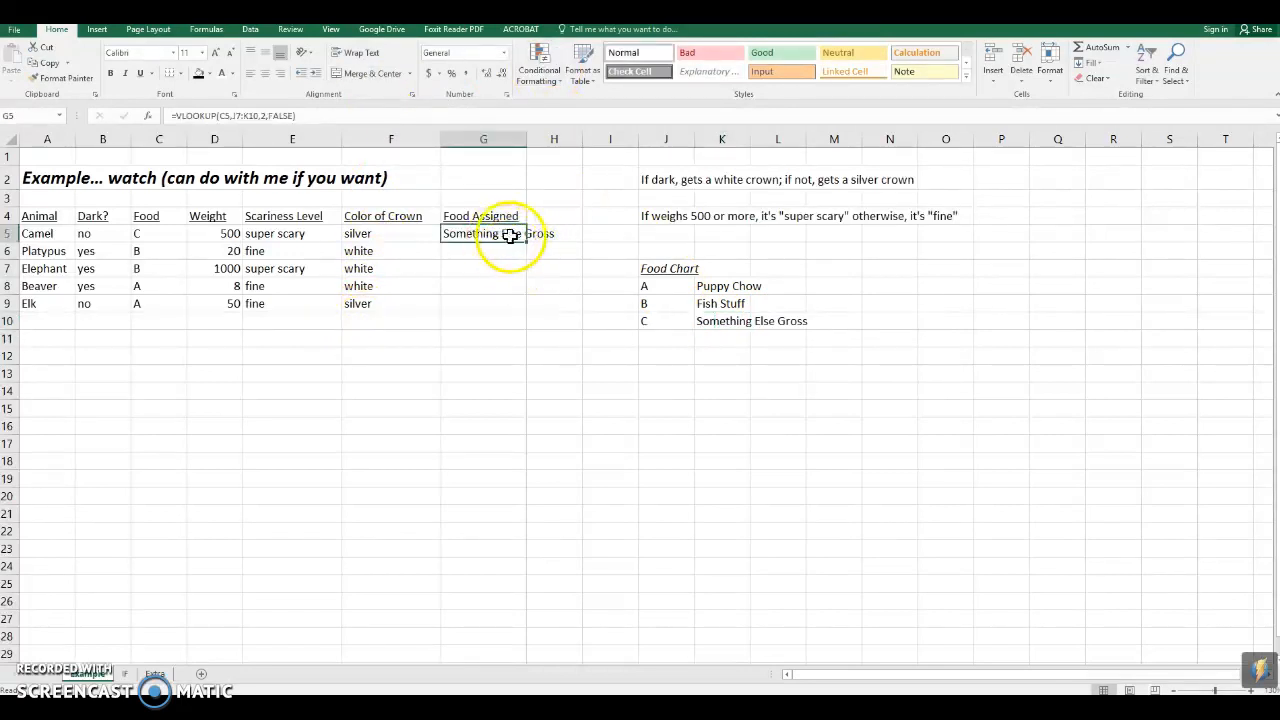
pyautogui.moveTo(672, 268); pyautogui.dragTo(762, 326)
pyautogui.click(474, 234)
pyautogui.moveTo(526, 242); pyautogui.dragTo(516, 316)
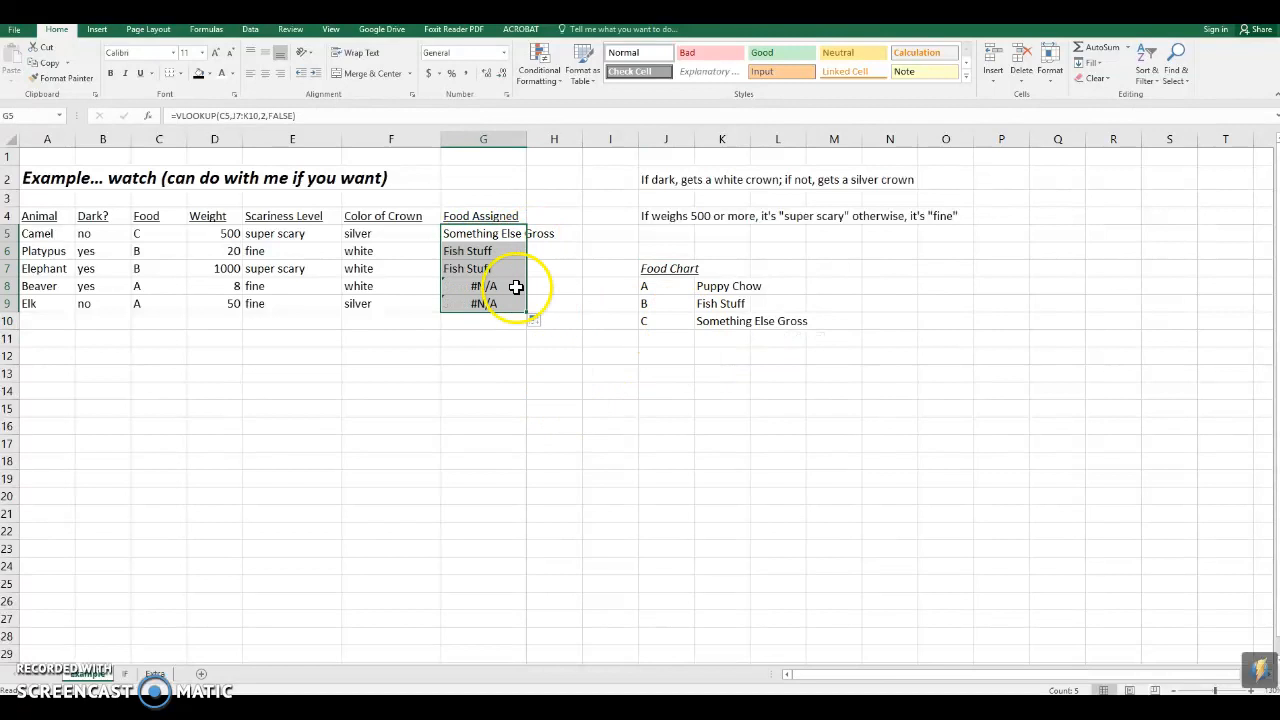
pyautogui.click(426, 340)
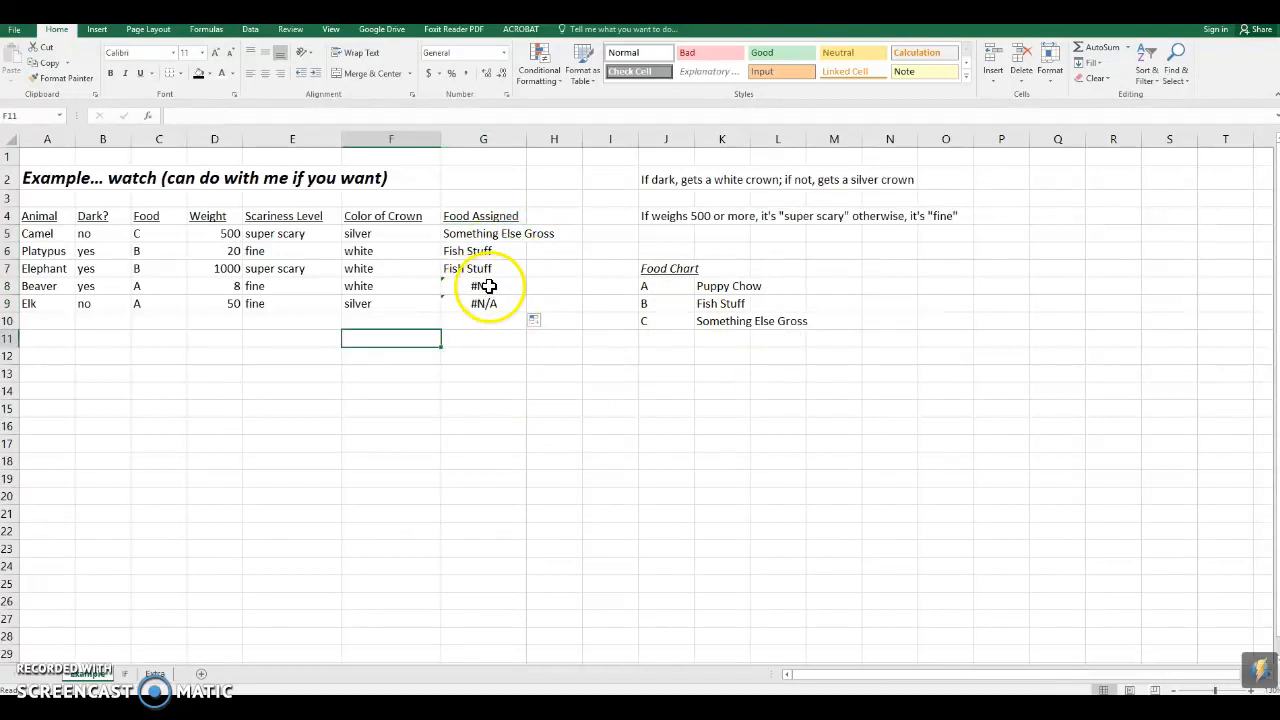
# Inspect the lookup range used by the formula in G8 and clear the filled formulas from G6:G9.
pyautogui.doubleClick(483, 287)
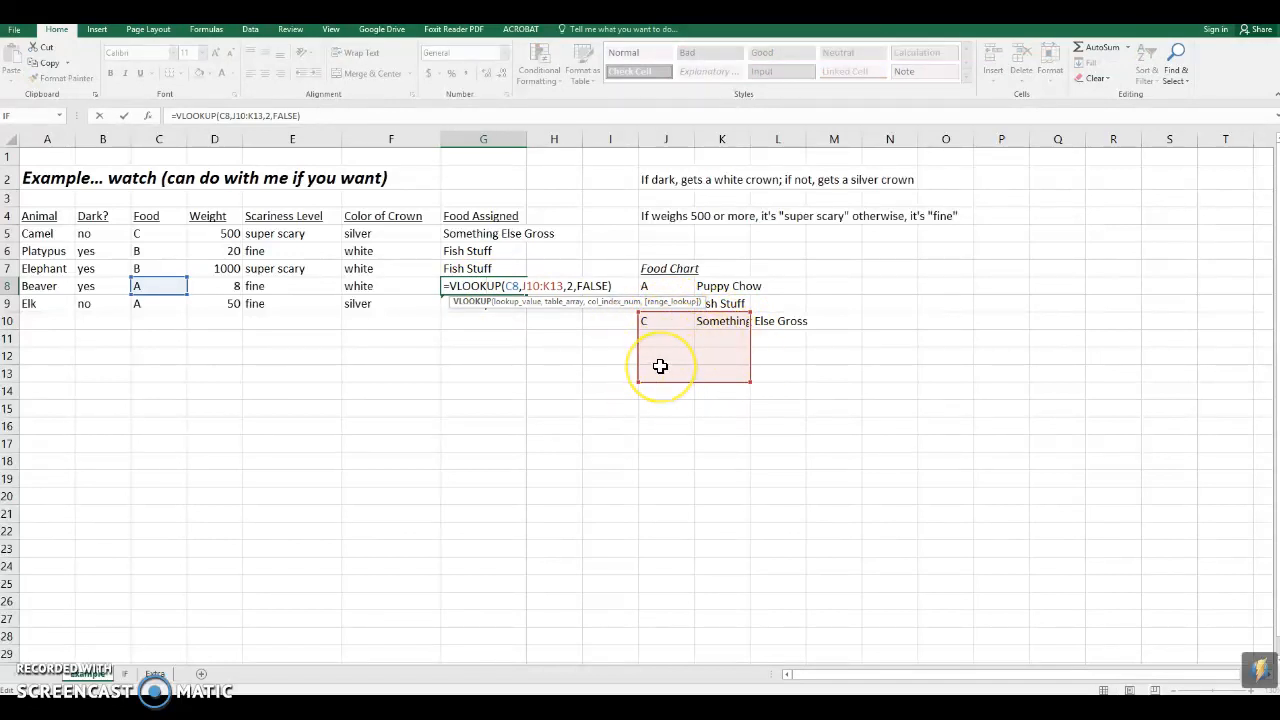
pyautogui.press('Return')
pyautogui.moveTo(500, 251); pyautogui.dragTo(499, 304)
pyautogui.press('Delete')
pyautogui.click(740, 410)
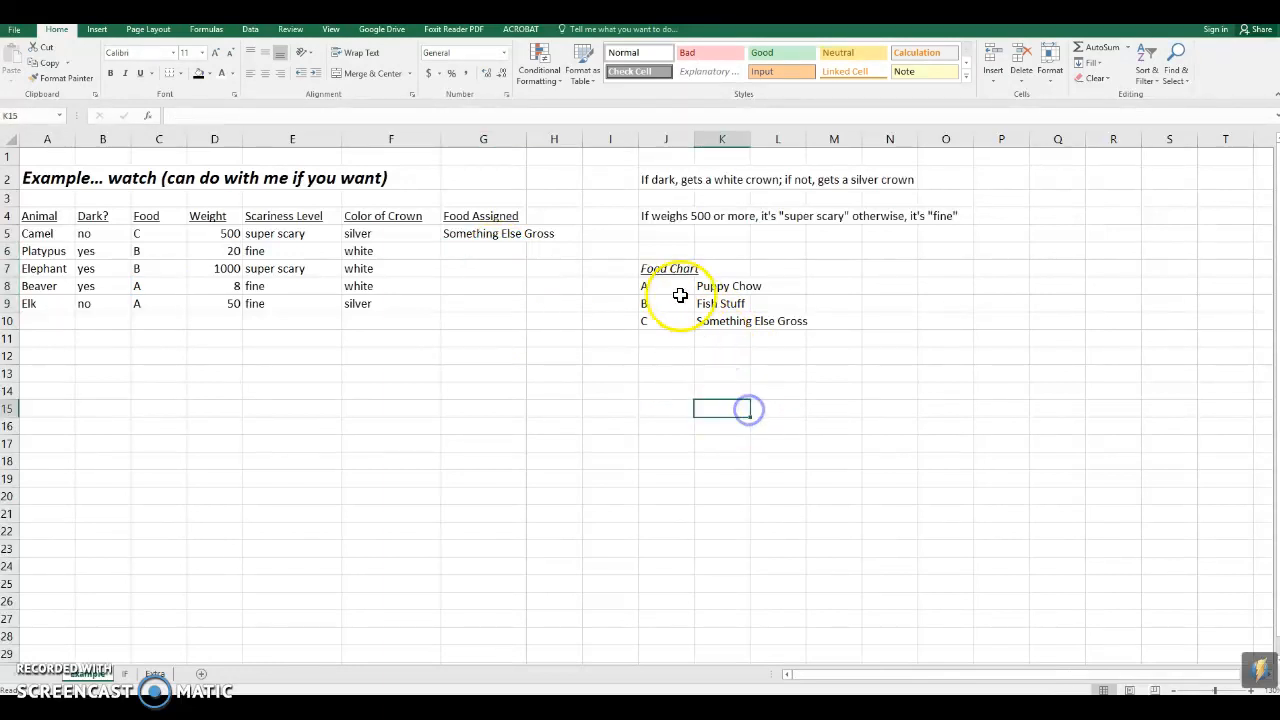
# Make the food chart range in G5's VLOOKUP absolute as $J$7:$K$10.
pyautogui.click(480, 234)
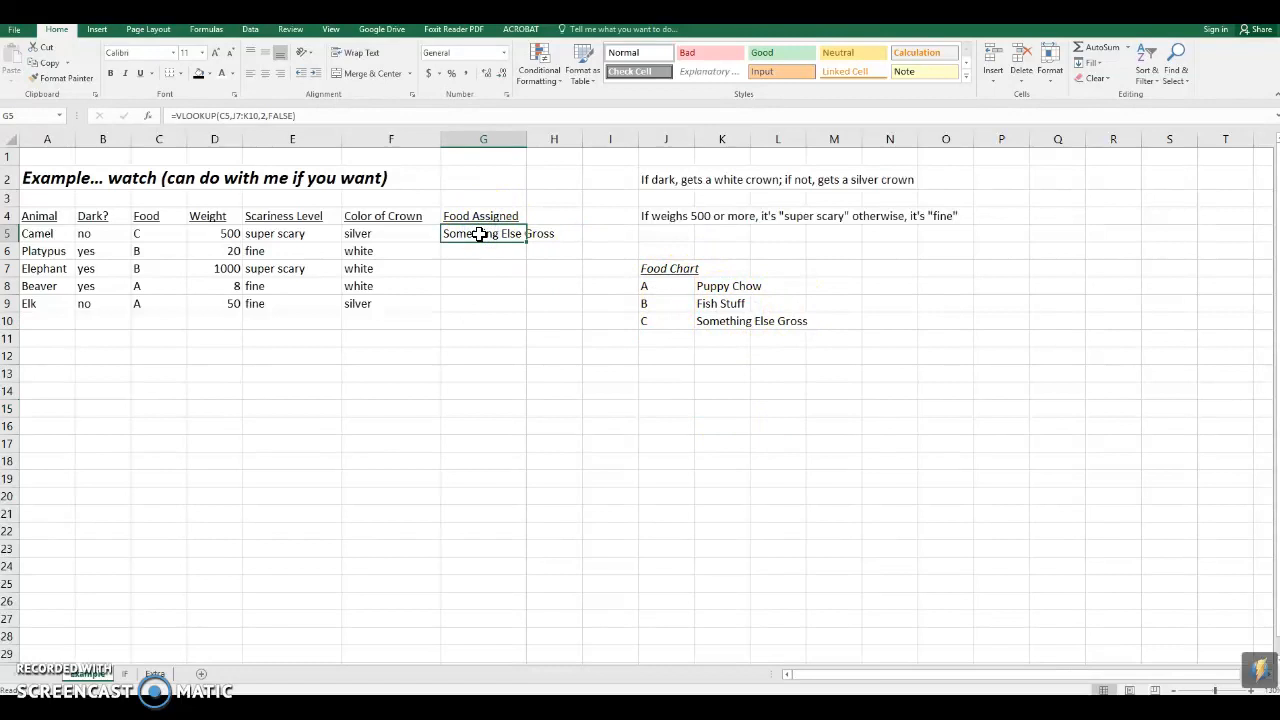
pyautogui.doubleClick(478, 234)
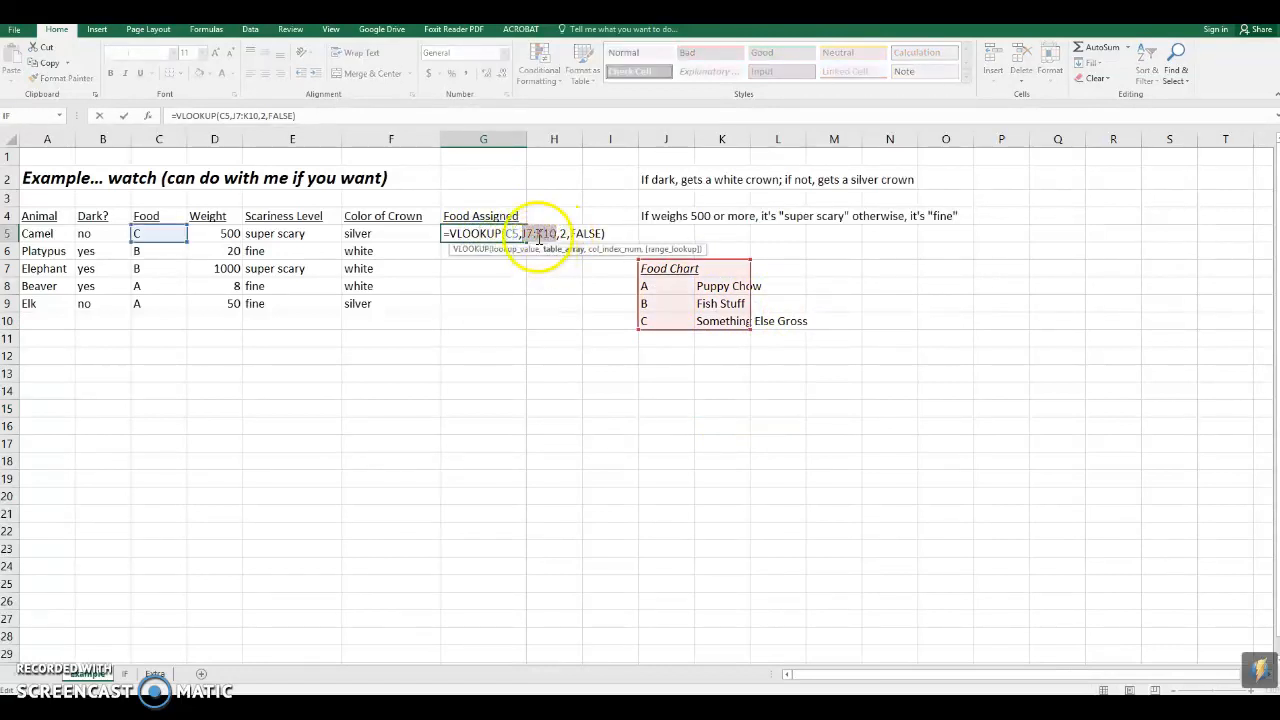
pyautogui.press('F4')
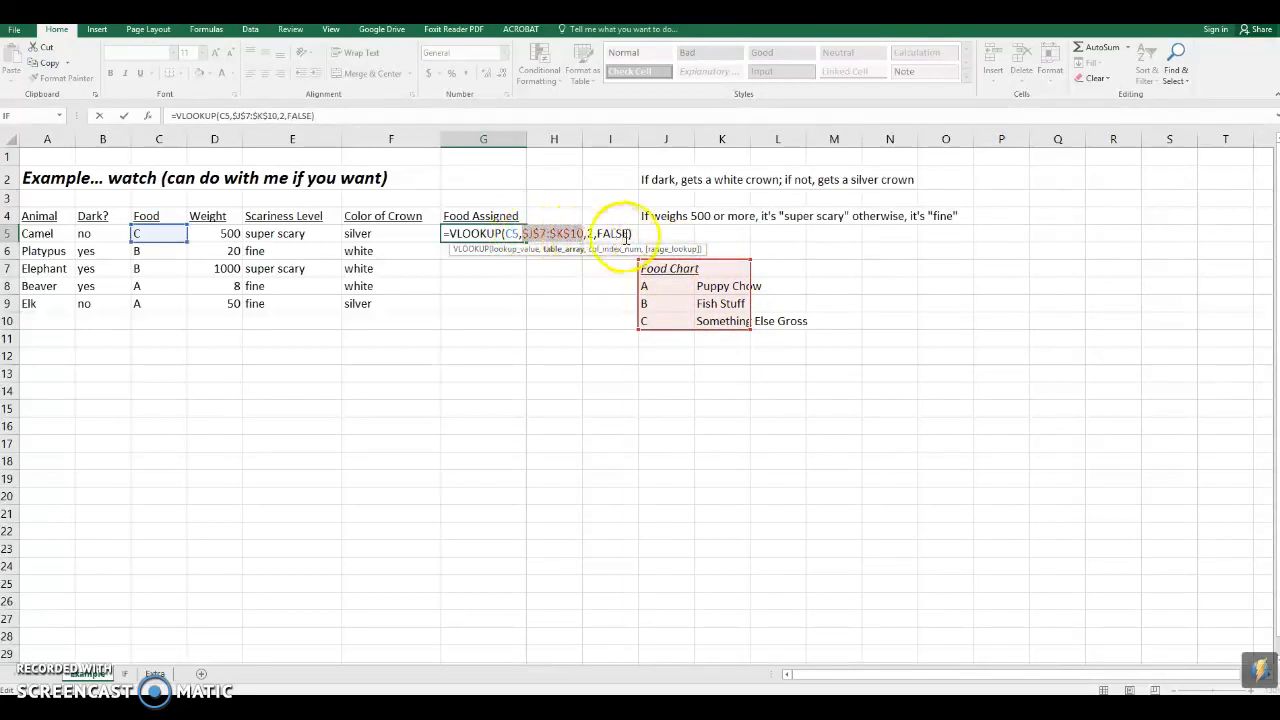
pyautogui.press('Return')
# Fill the Food Assigned formula with the absolute range from G5 down through G9.
pyautogui.click(520, 236)
pyautogui.moveTo(518, 304); pyautogui.dragTo(520, 312)
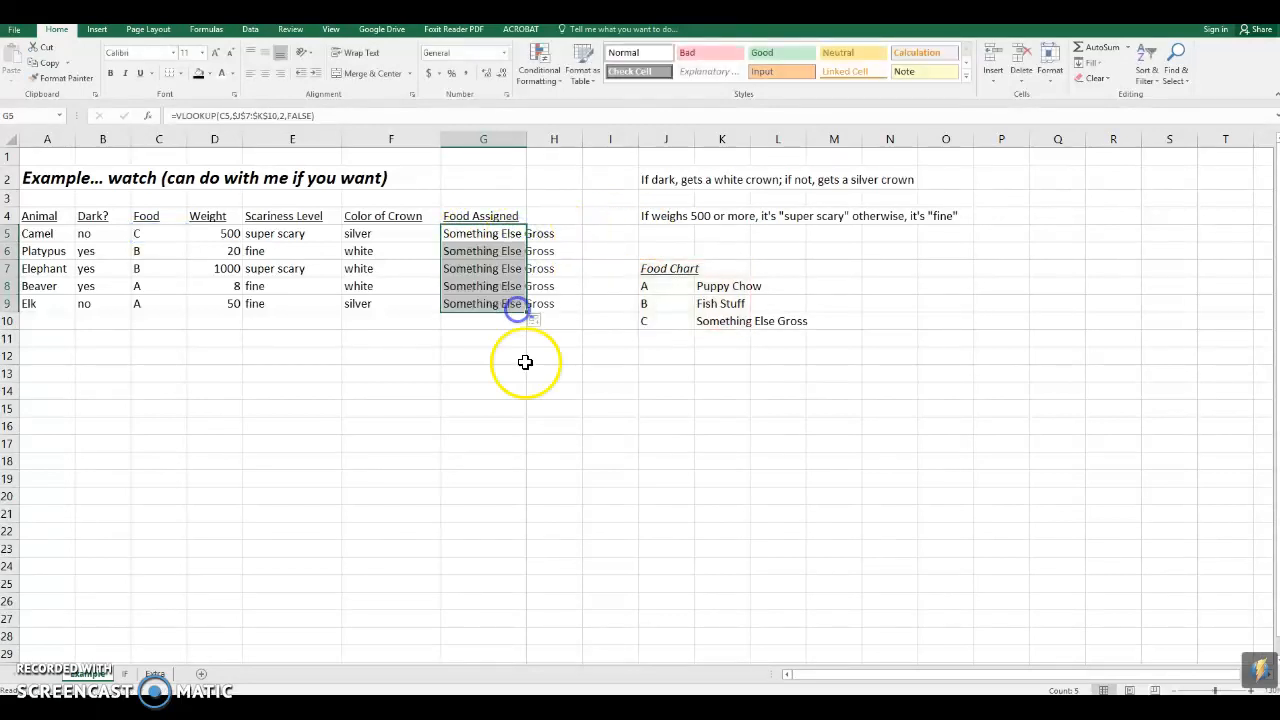
pyautogui.click(526, 397)
# Review the filled VLOOKUP formulas in G8 and G7, checking their lookup cells and food chart range.
pyautogui.doubleClick(486, 287)
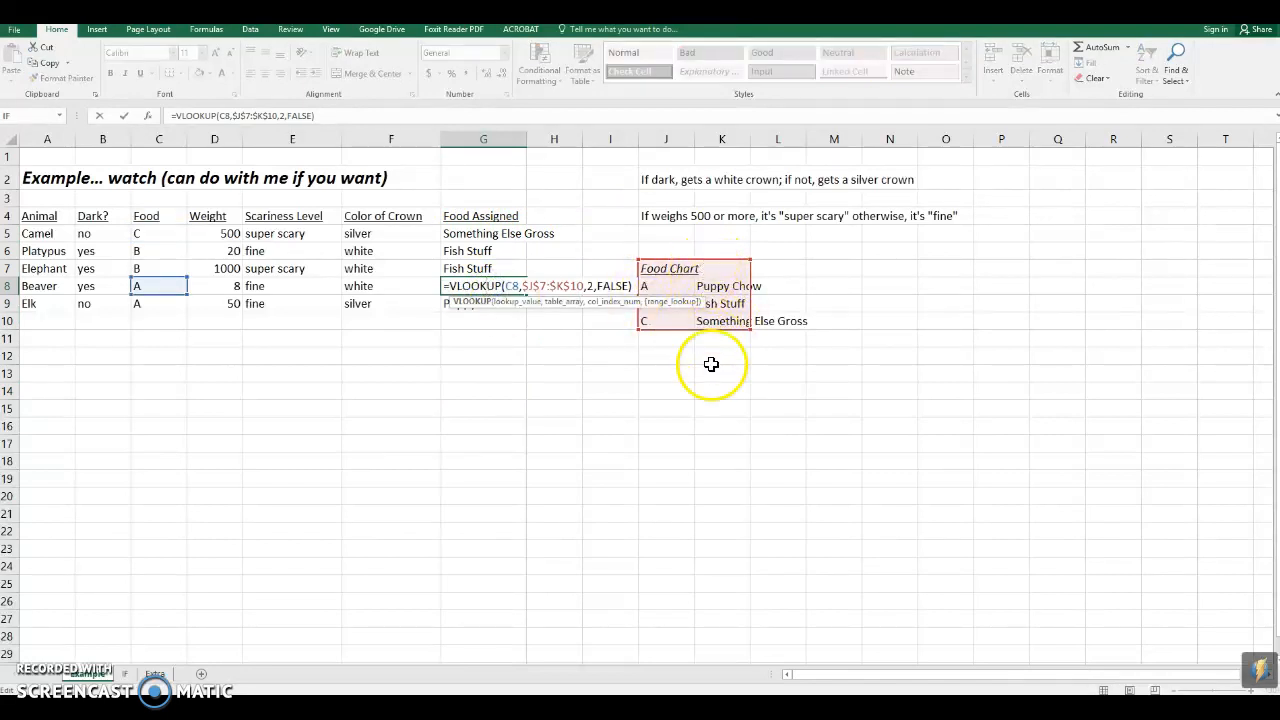
pyautogui.press('Escape')
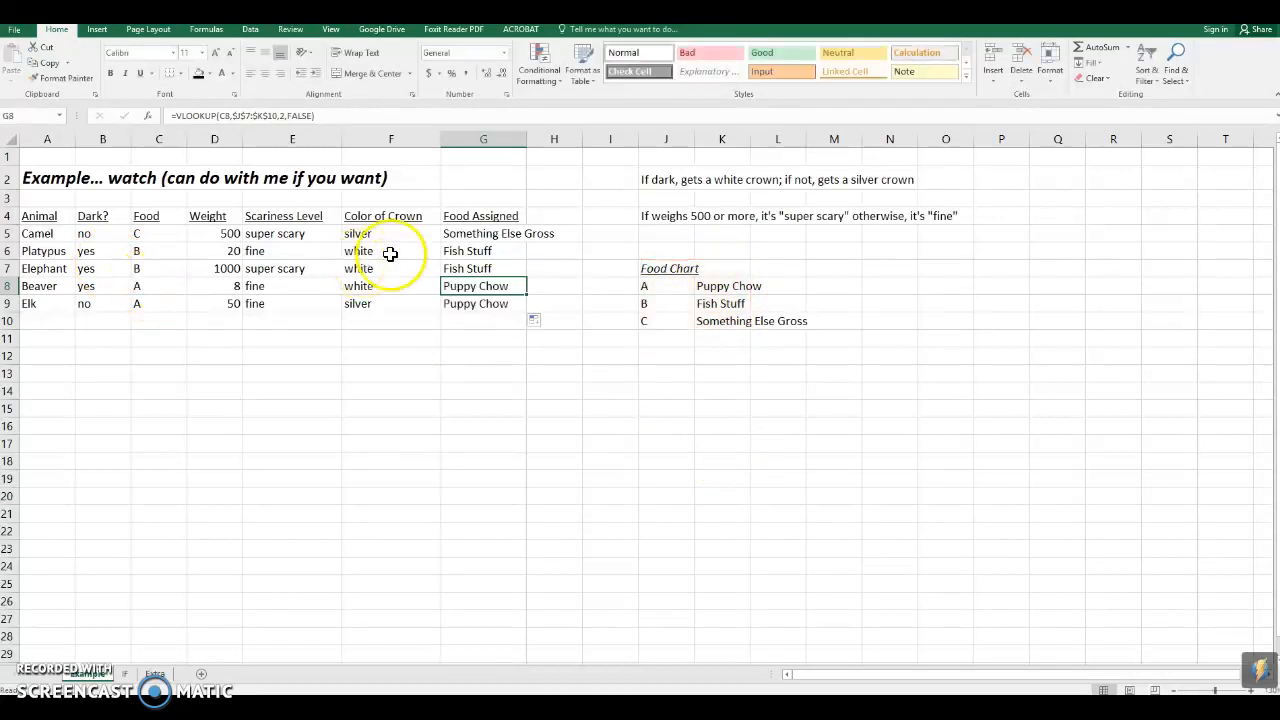
pyautogui.click(471, 234)
pyautogui.click(472, 254)
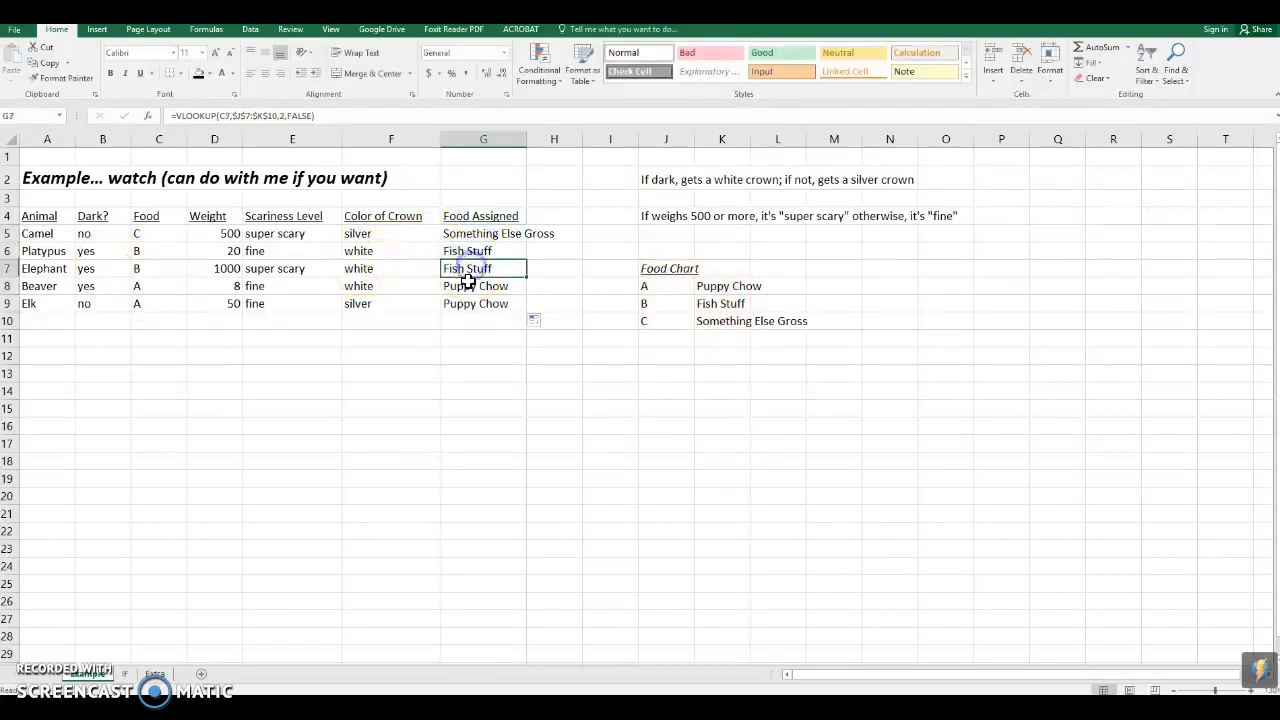
pyautogui.doubleClick(481, 270)
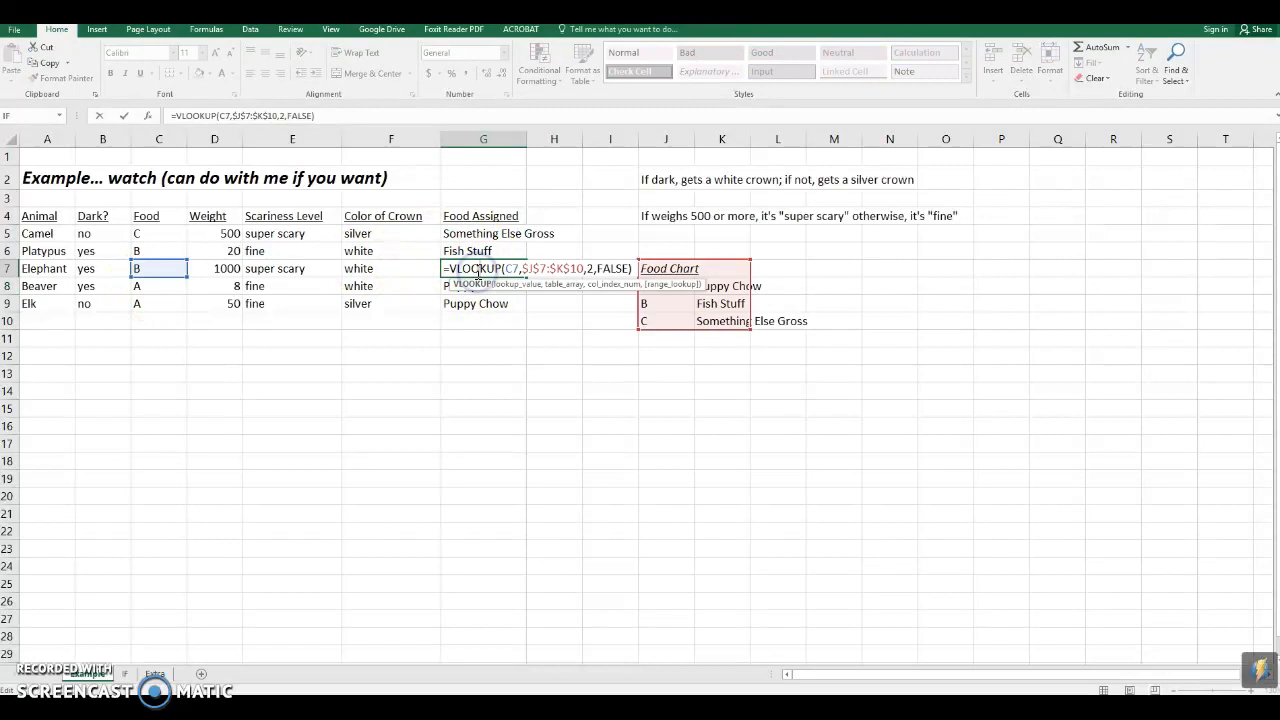
pyautogui.press('Escape')
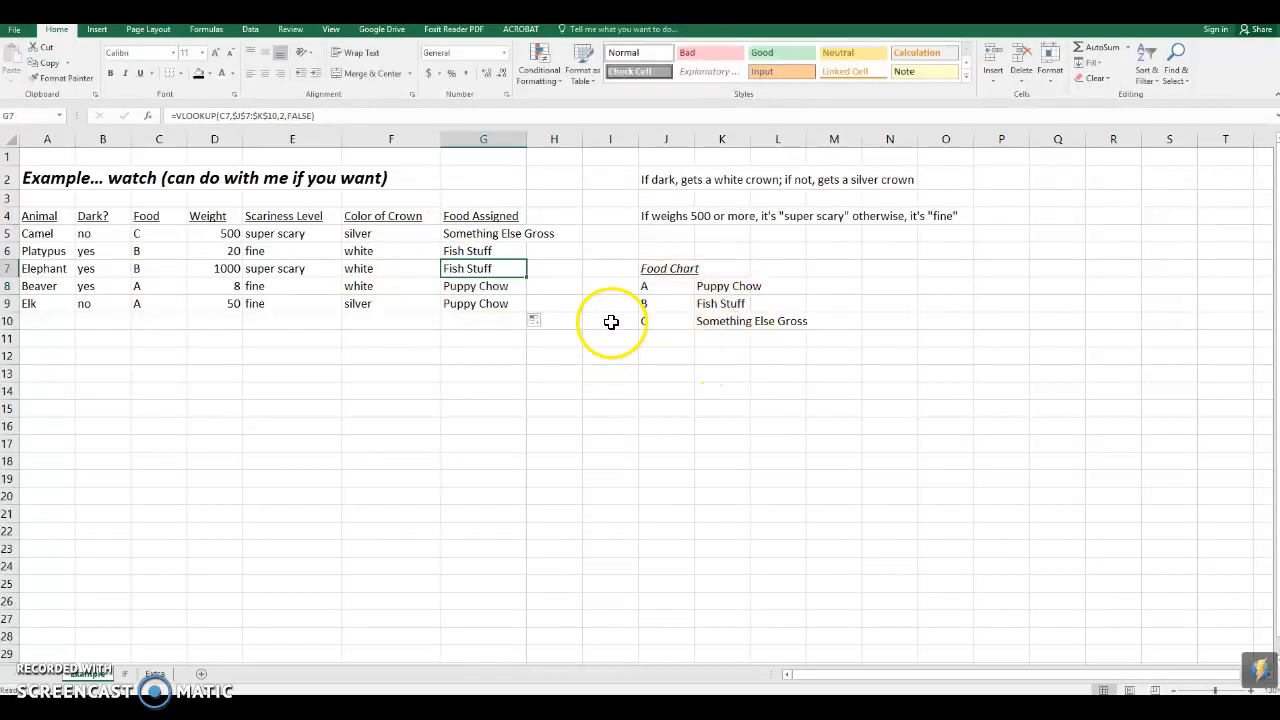
# Open the IF worksheet.
pyautogui.click(127, 674)
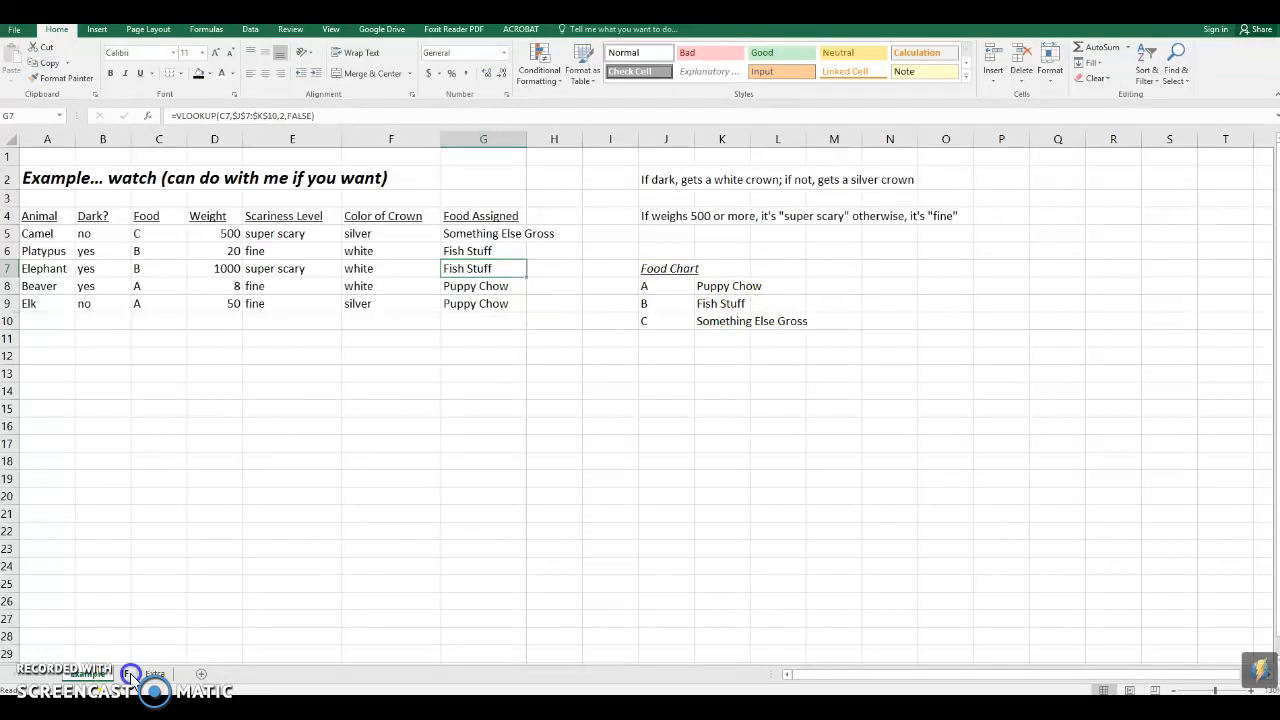